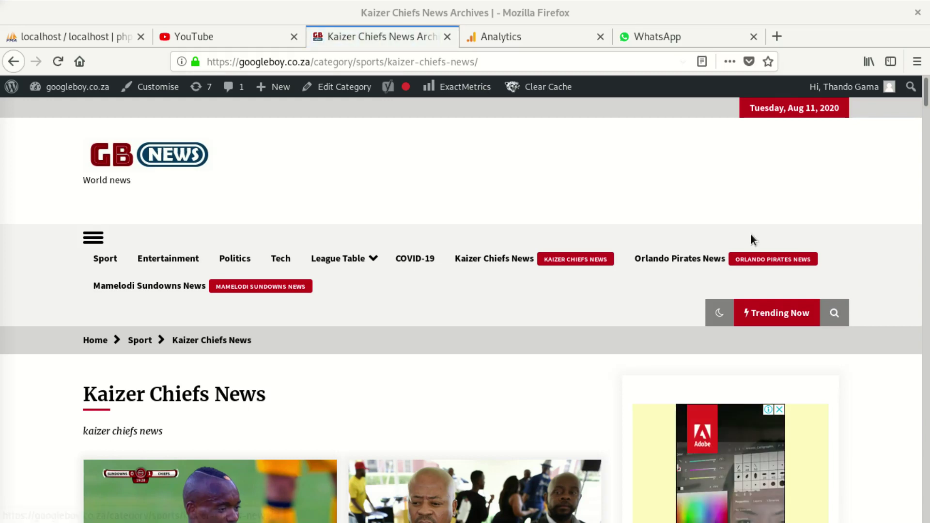
scroll(466, 291, "down", 6)
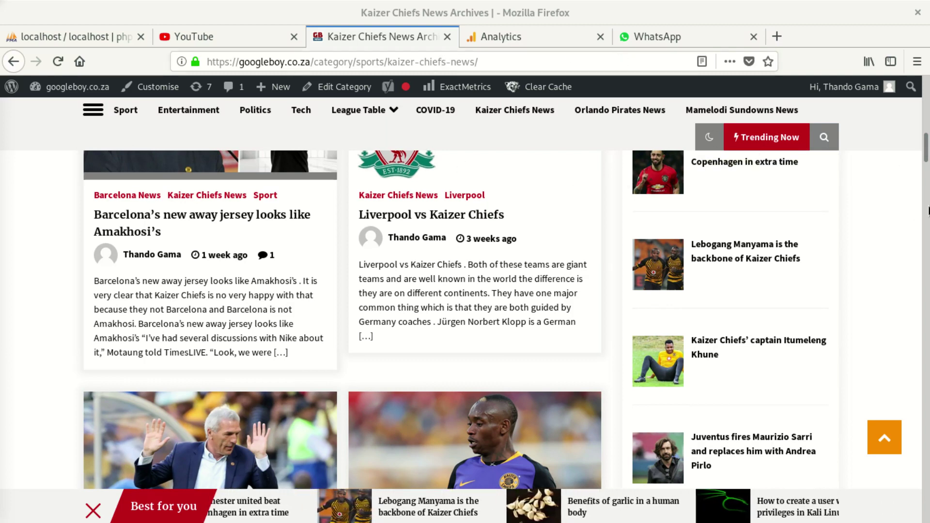
Switch from the Firefox news page to the root terminal window
key("alt+Tab")
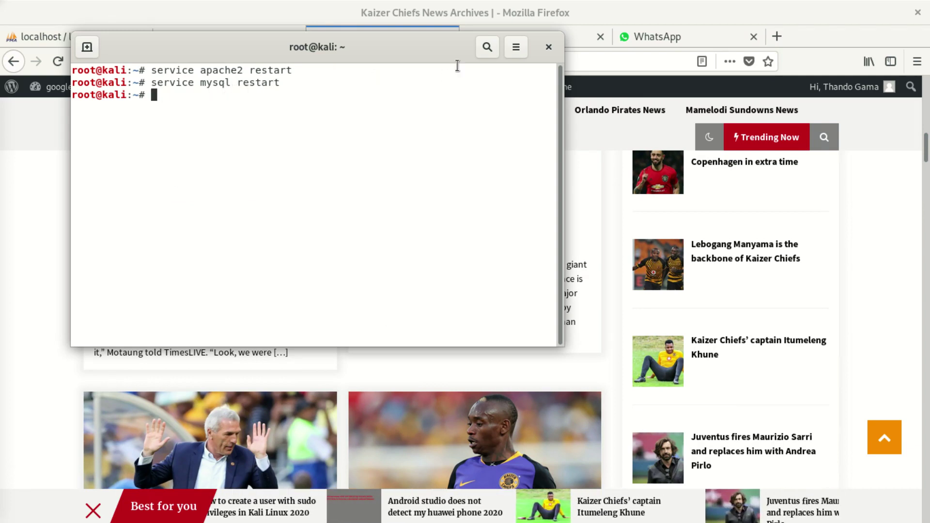
Start a fresh terminal session and close the old one with the restart commands
left_click(87, 47)
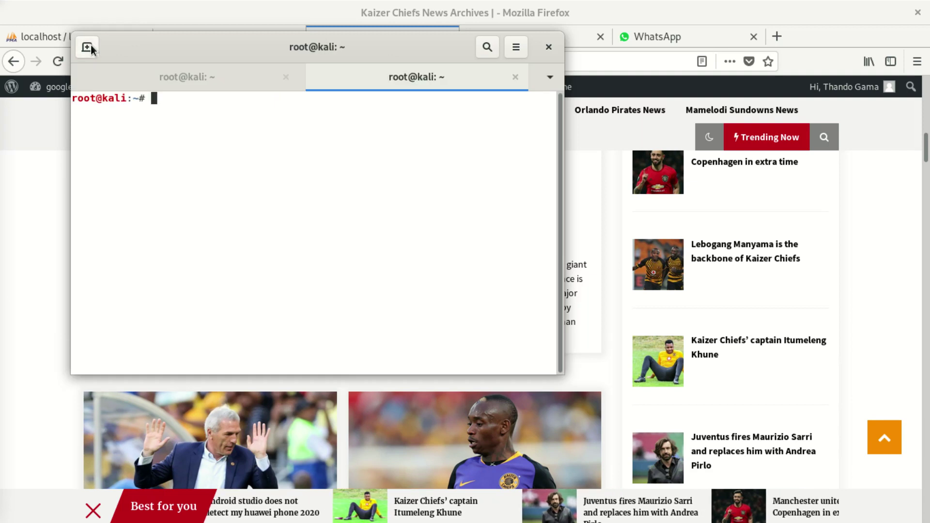
left_click(284, 76)
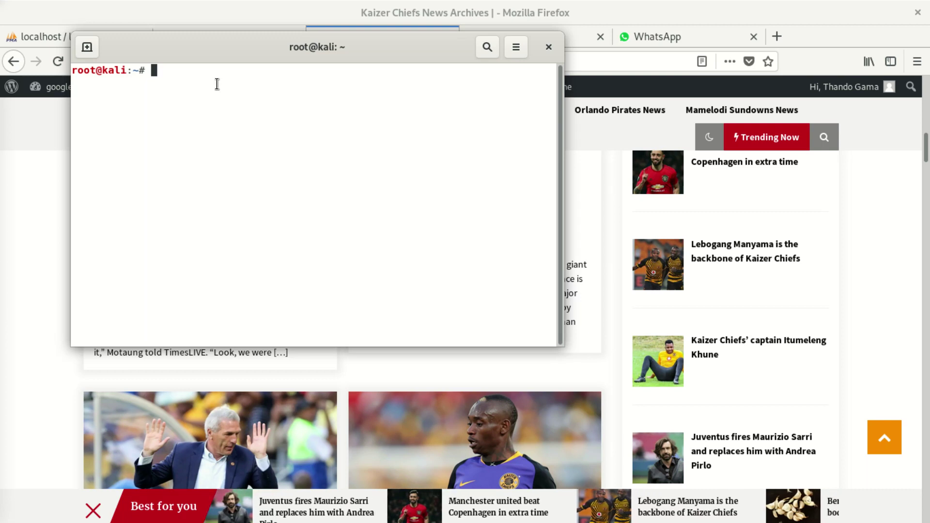
type("SER")
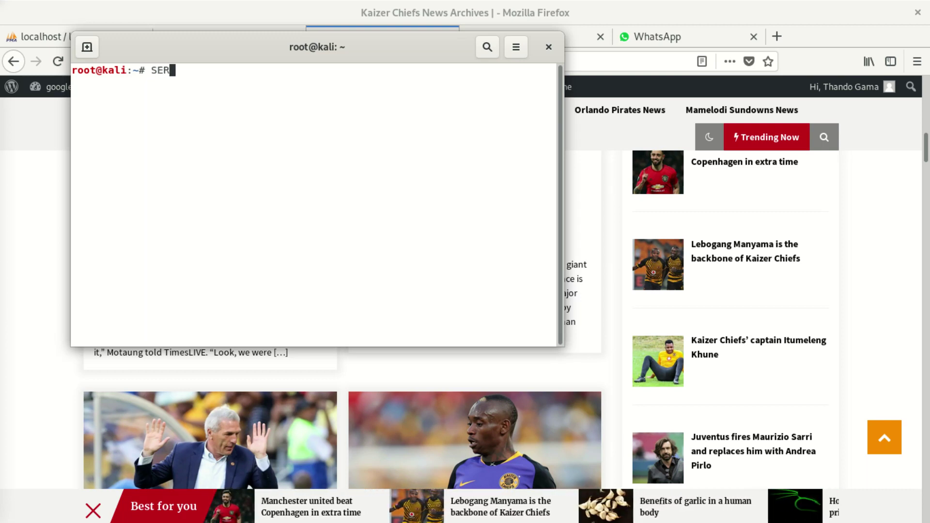
type("VICE")
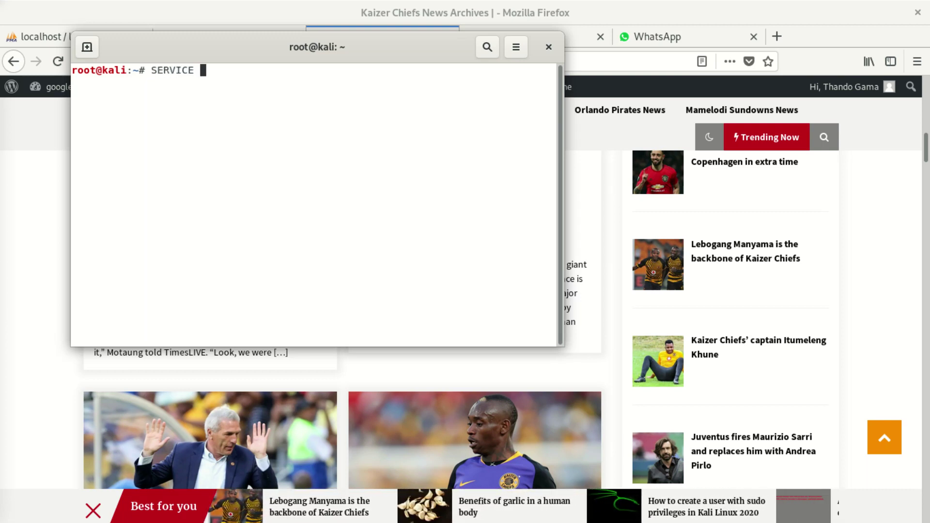
Run 'service apache2 start' to start the Apache web server
key("BackSpace")
key("BackSpace")
key("BackSpace")
key("BackSpace")
key("BackSpace")
key("BackSpace")
key("BackSpace")
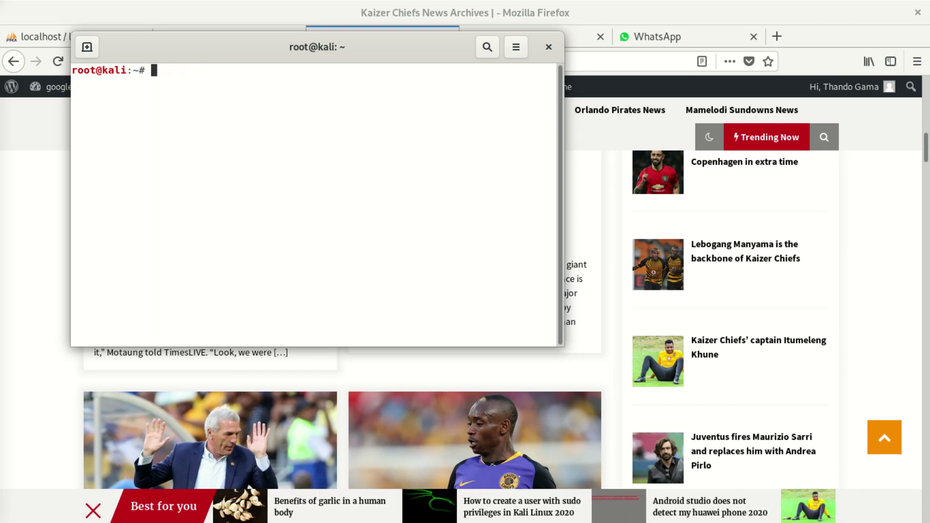
type("serv")
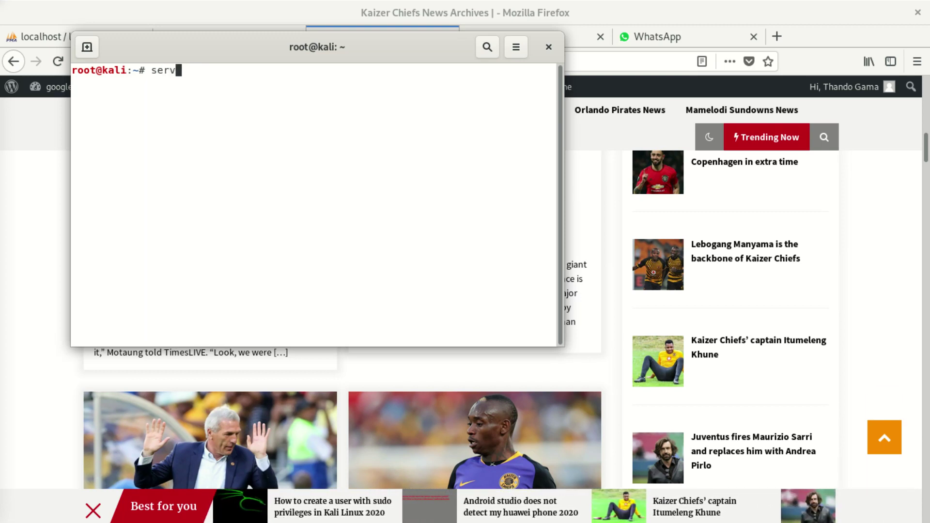
type("ice ")
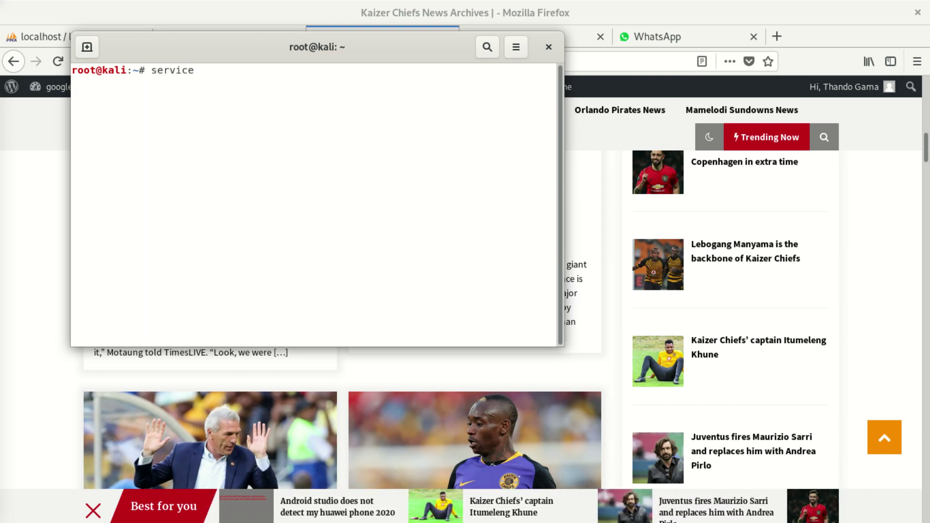
type("ap")
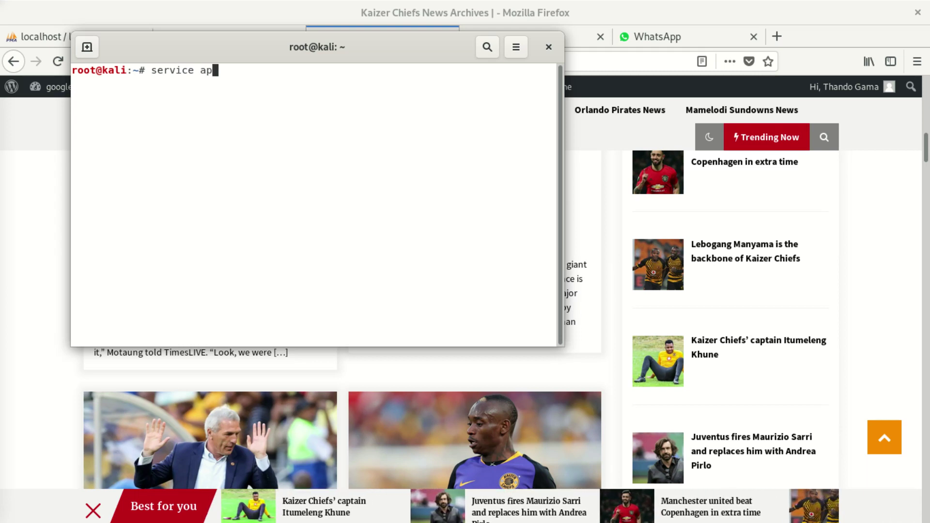
type("h")
key("BackSpace")
type("a")
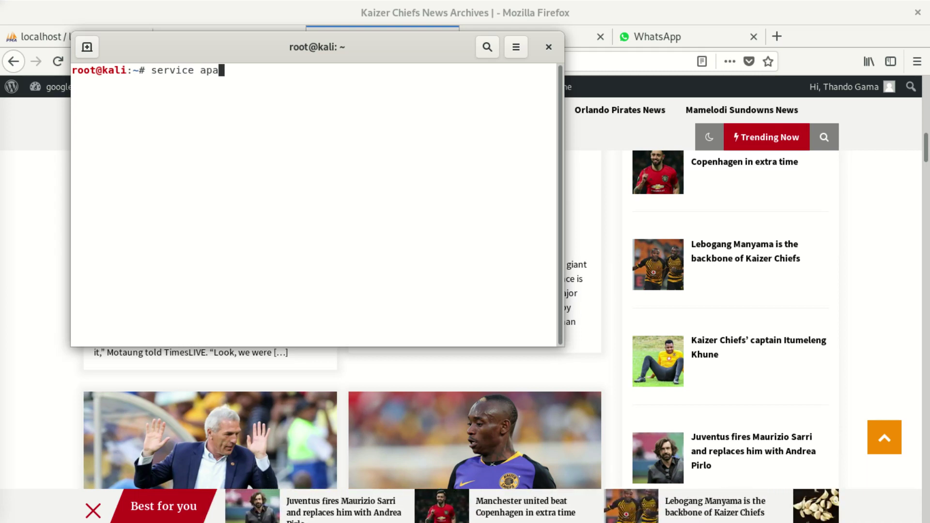
type("che2 ")
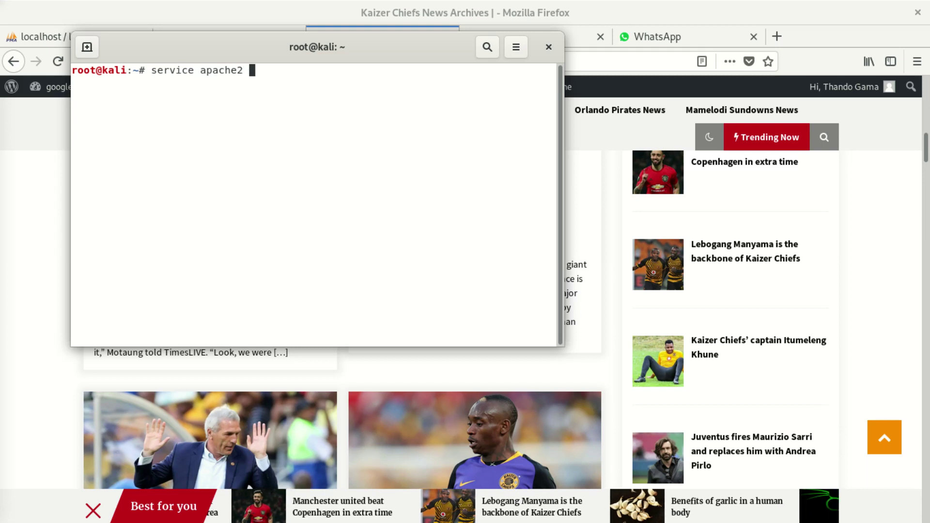
type("star")
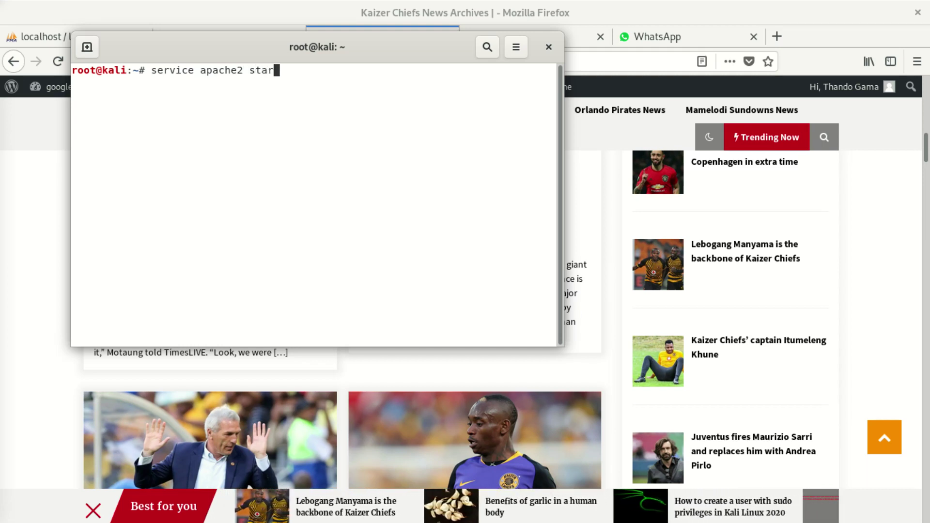
type("t")
key("Return")
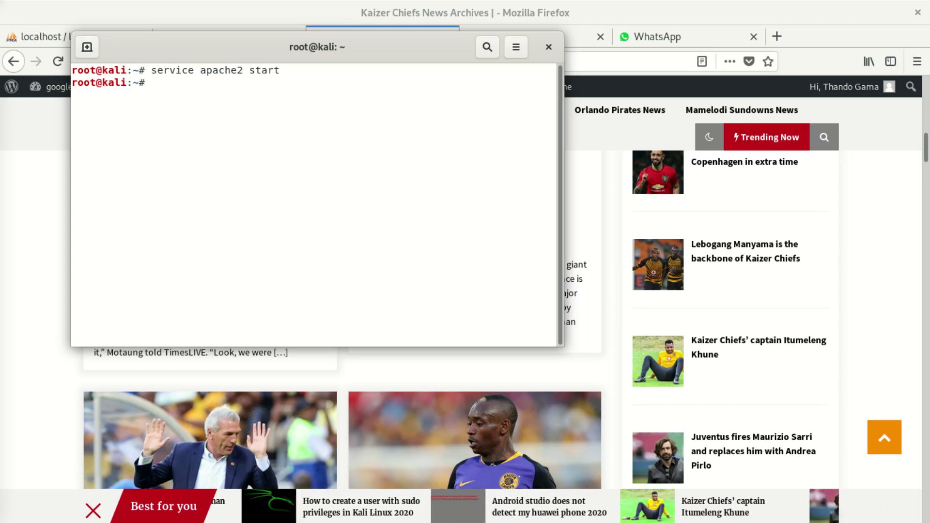
type("sewr")
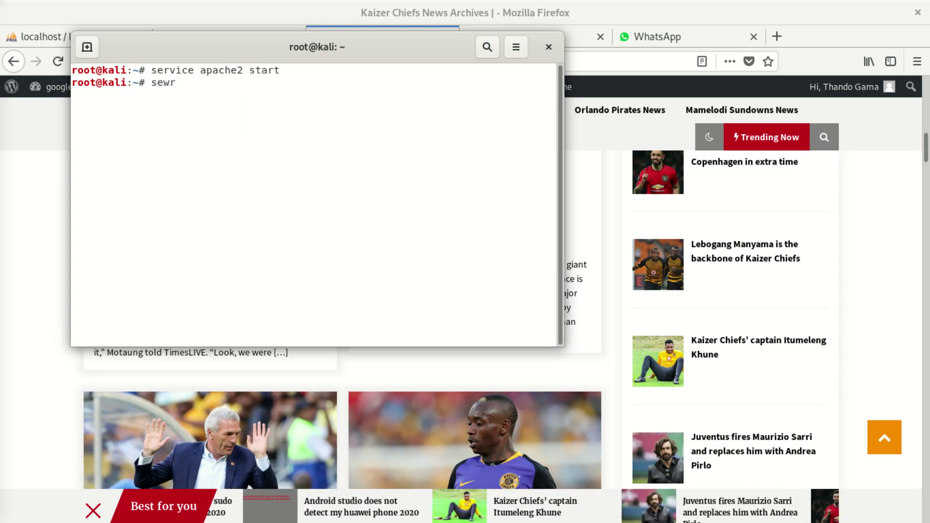
Run 'service mysql start' to start MySQL, then move the terminal aside
key("BackSpace")
key("BackSpace")
key("BackSpace")
type("e")
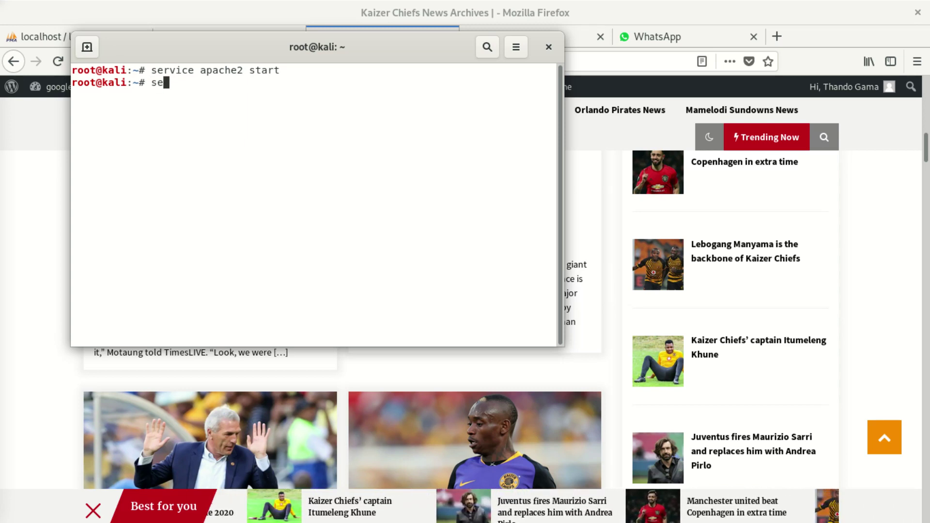
type("rvice ")
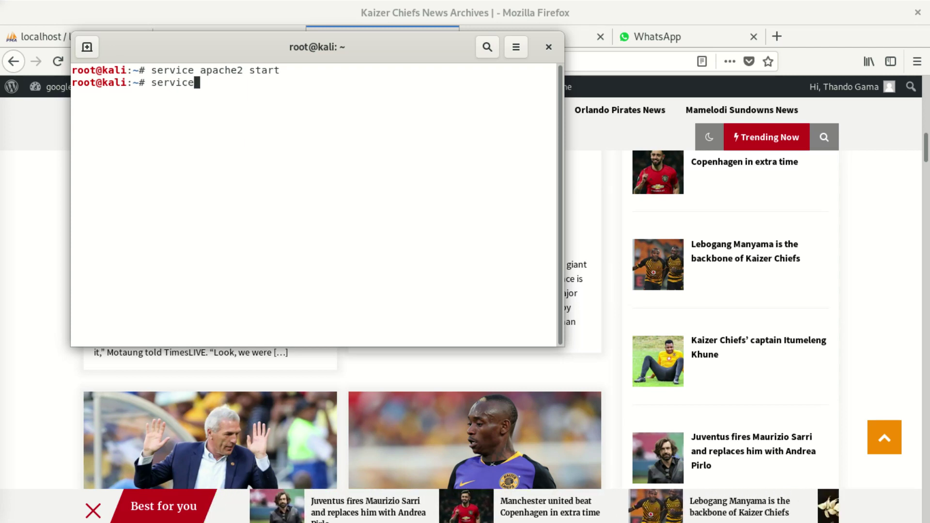
type("m")
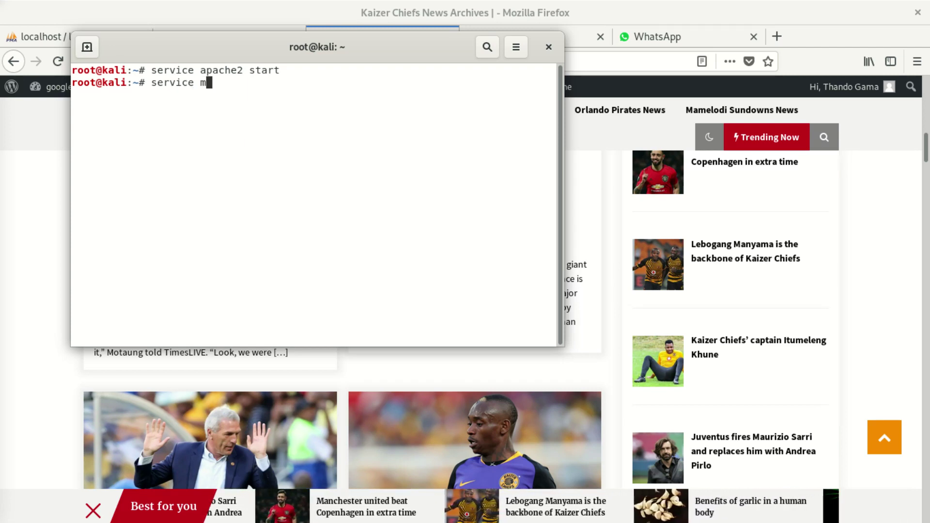
type("ysql ")
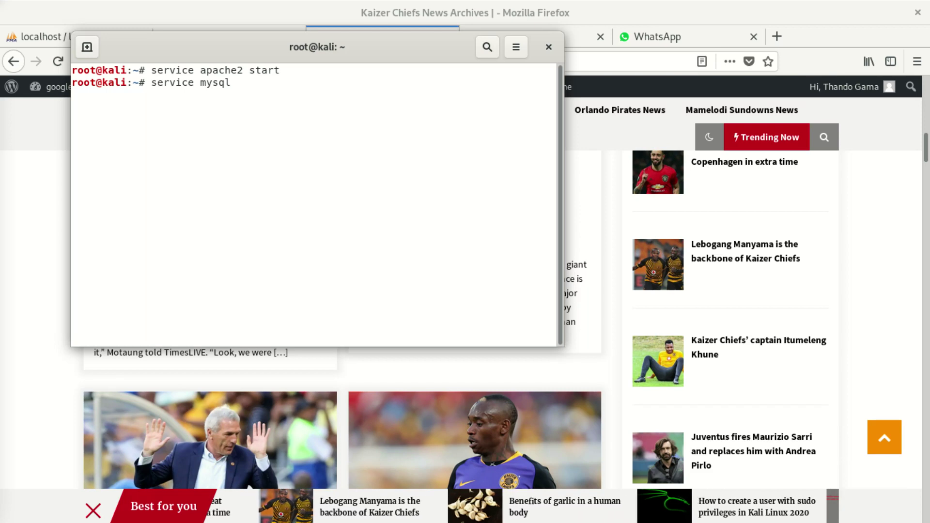
type("s")
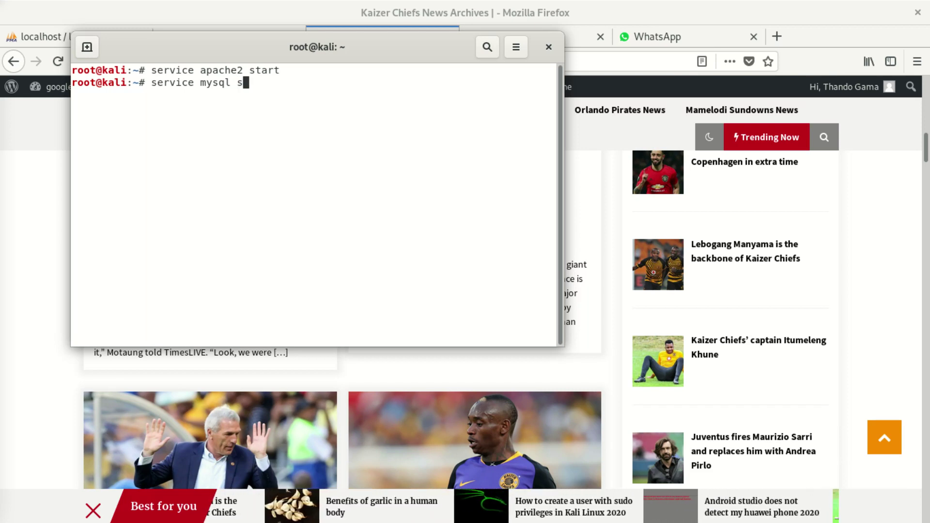
type("tart")
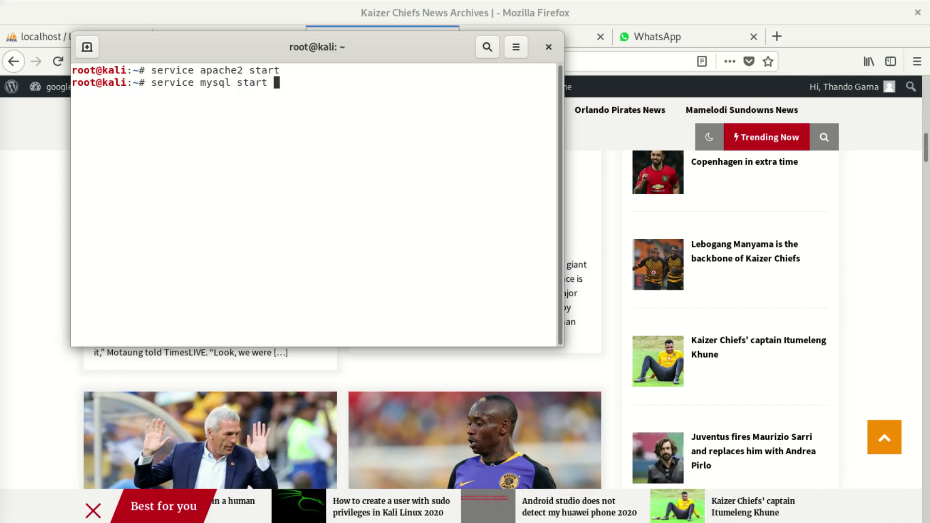
key("Return")
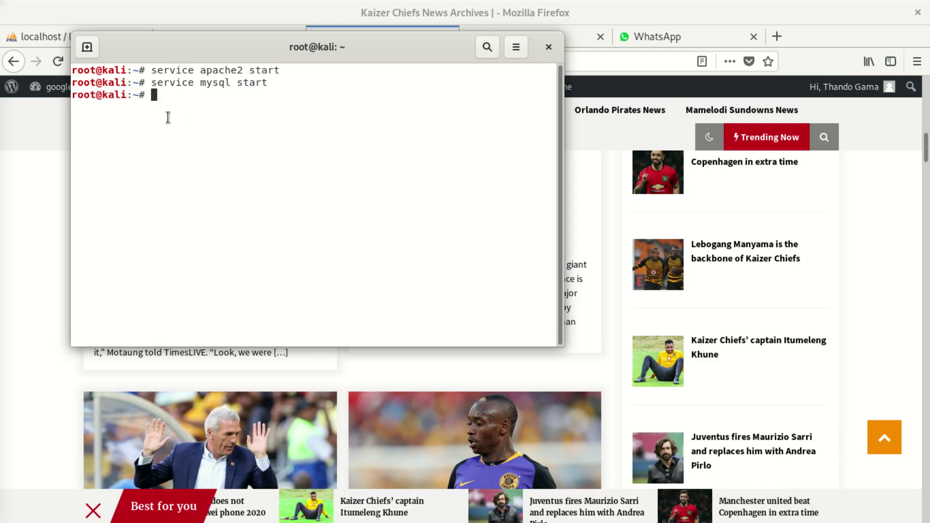
mouse_move(360, 46)
left_mouse_down()
mouse_move(370, 118)
mouse_move(359, 97)
left_mouse_up()
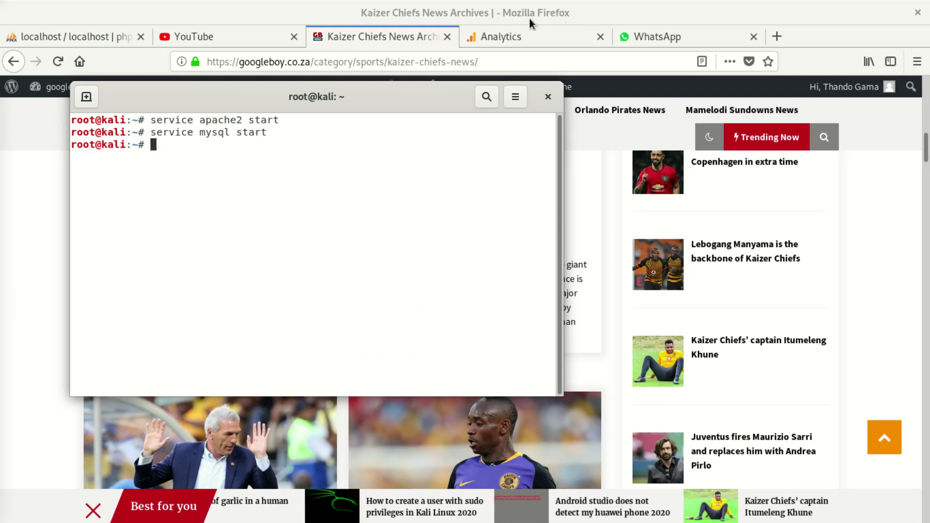
Load localhost/phpmyadmin/ in the new Firefox tab
left_click(776, 38)
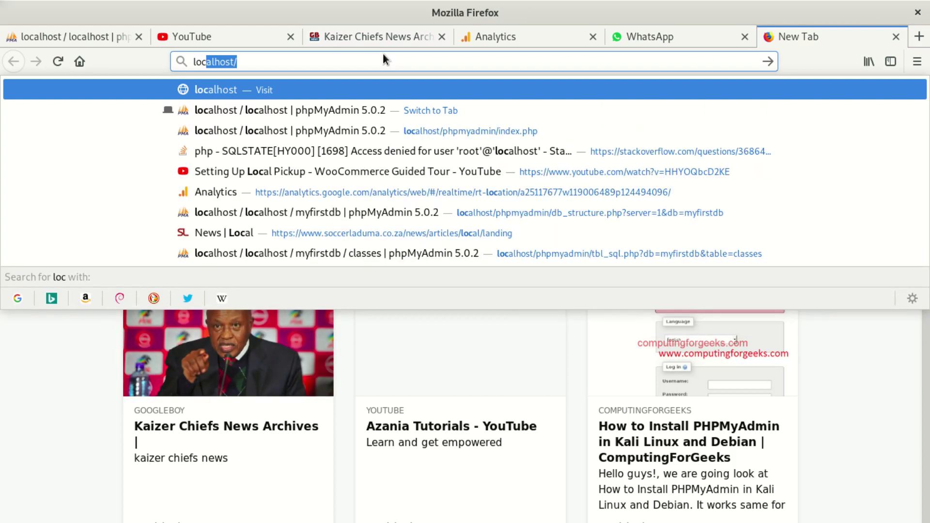
type("alh")
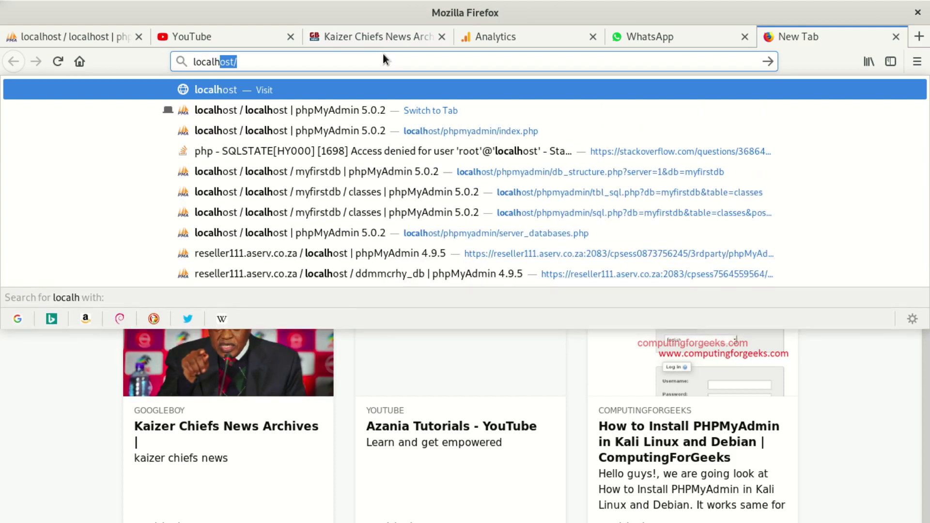
type("ost")
key("BackSpace")
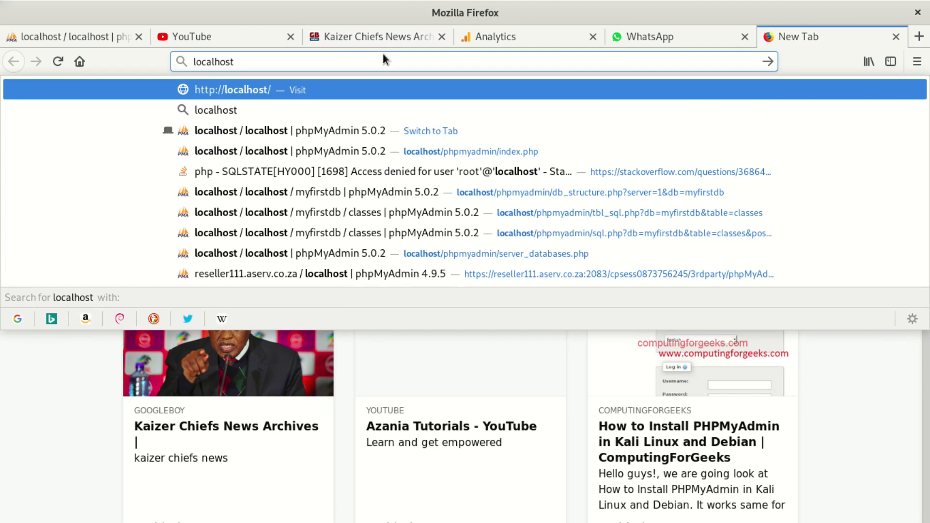
type("/php")
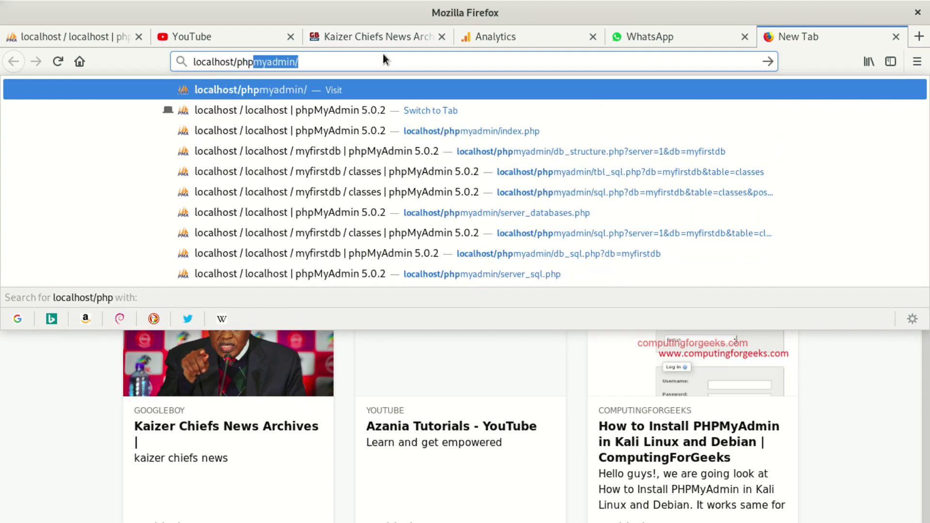
type("mya")
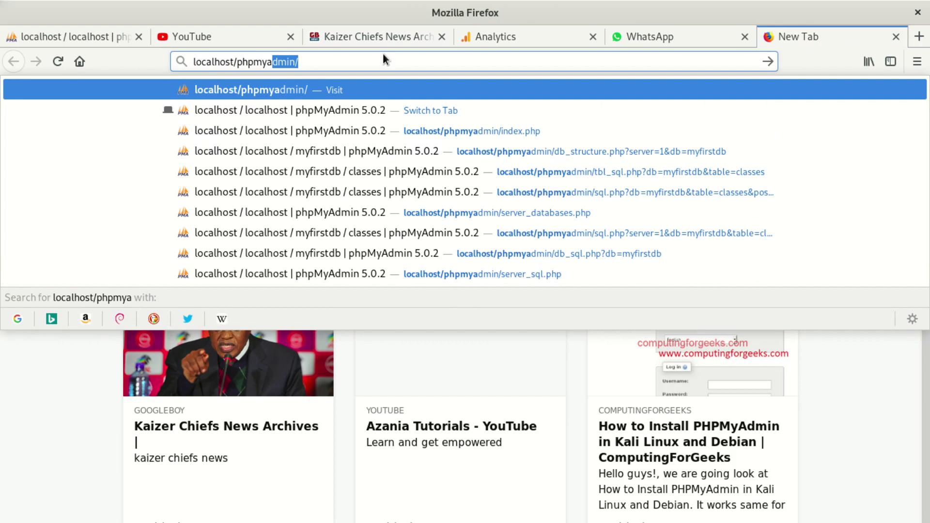
type("dmin")
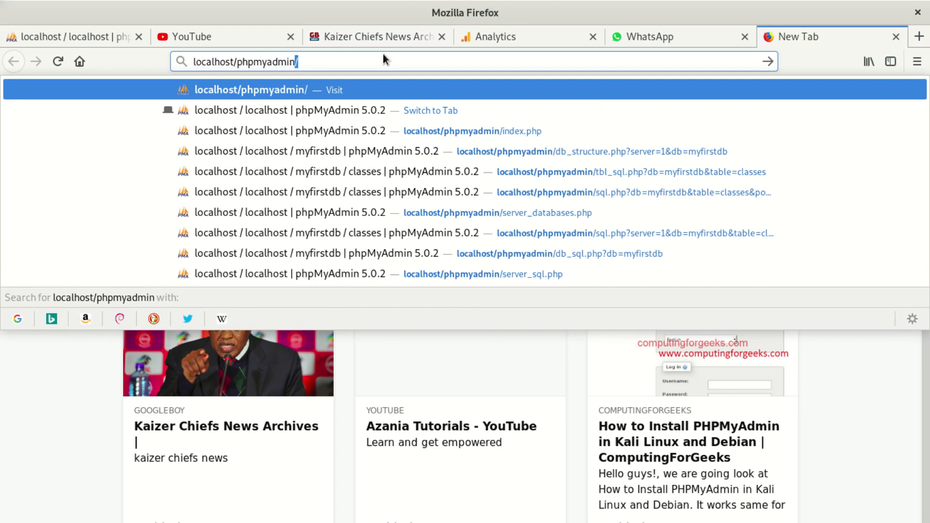
key("Return")
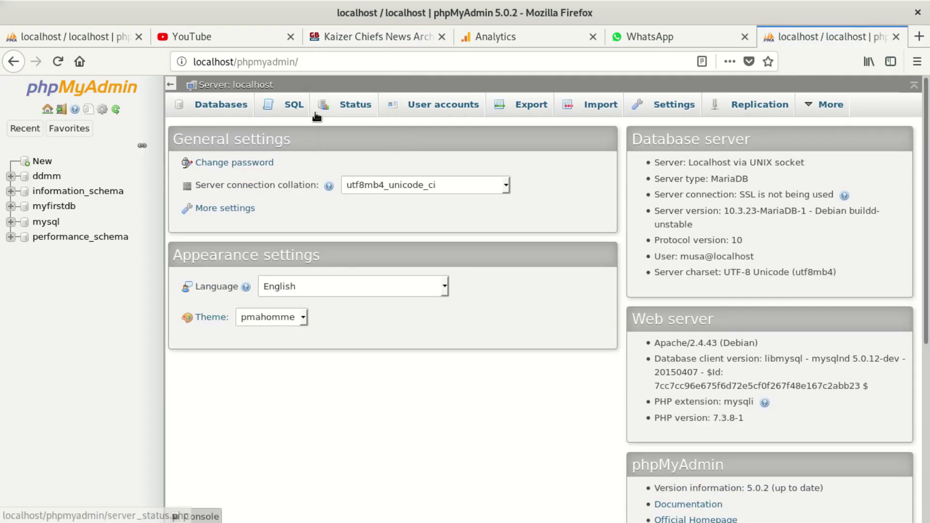
Enter the query 'use myfirstadb' in the server-wide SQL box
left_click(281, 107)
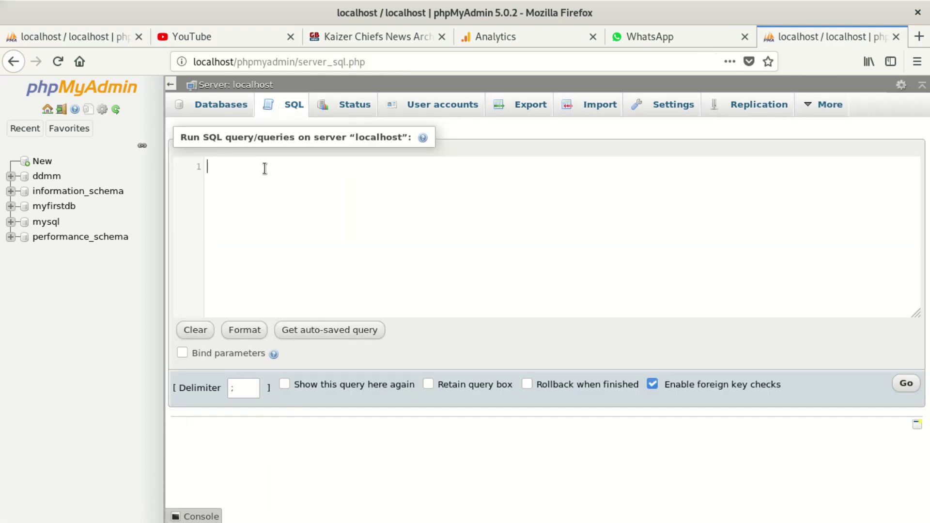
type("user")
key("BackSpace")
key("BackSpace")
type("m")
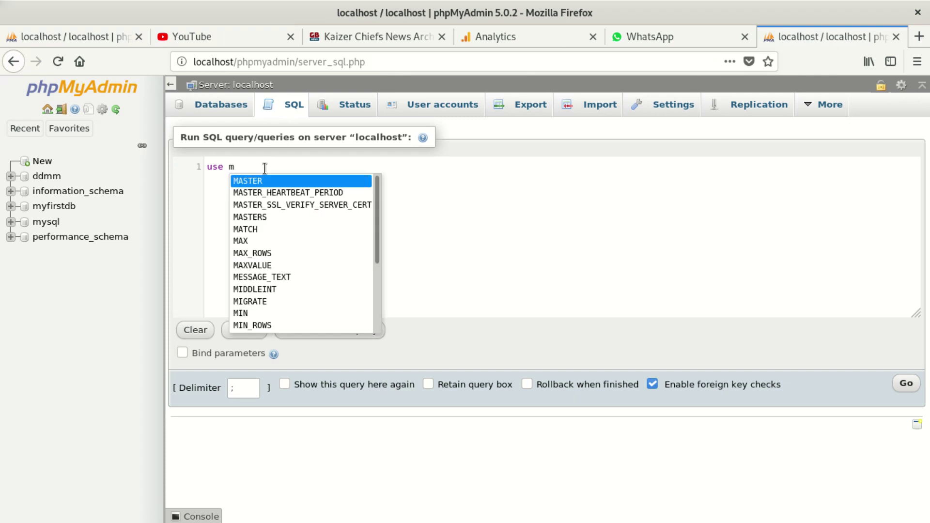
key("BackSpace")
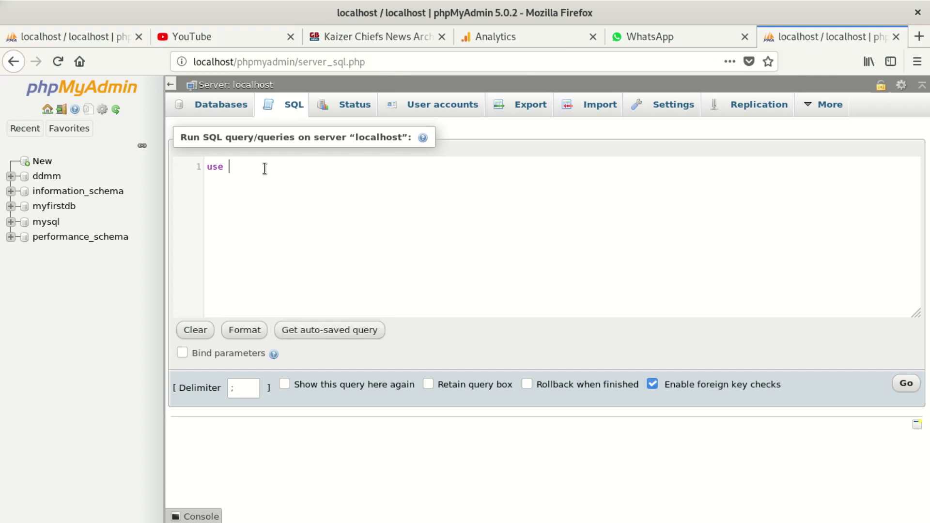
type("myf")
type("irst")
type("ad")
type("b")
Select the whole query line and dismiss the context menu without choosing anything
left_click_drag(306, 169, 194, 167)
right_click(242, 166)
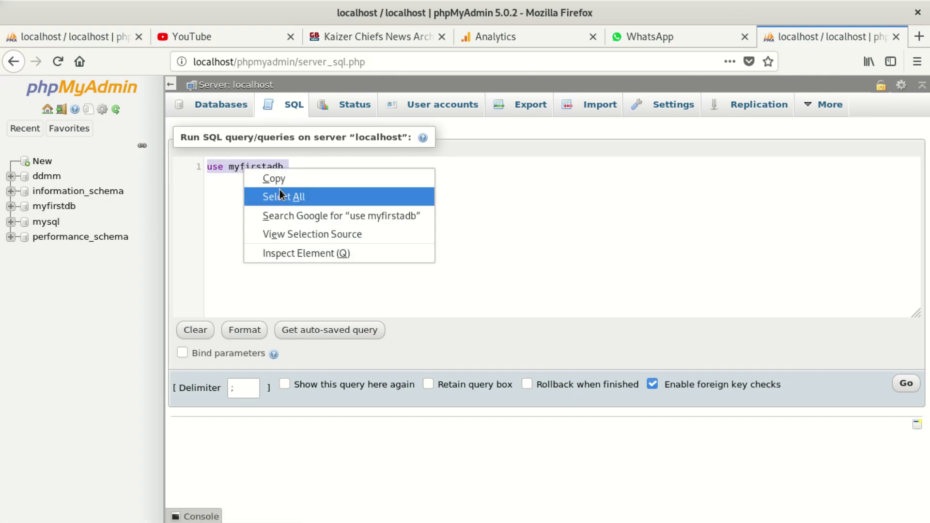
left_click(287, 179)
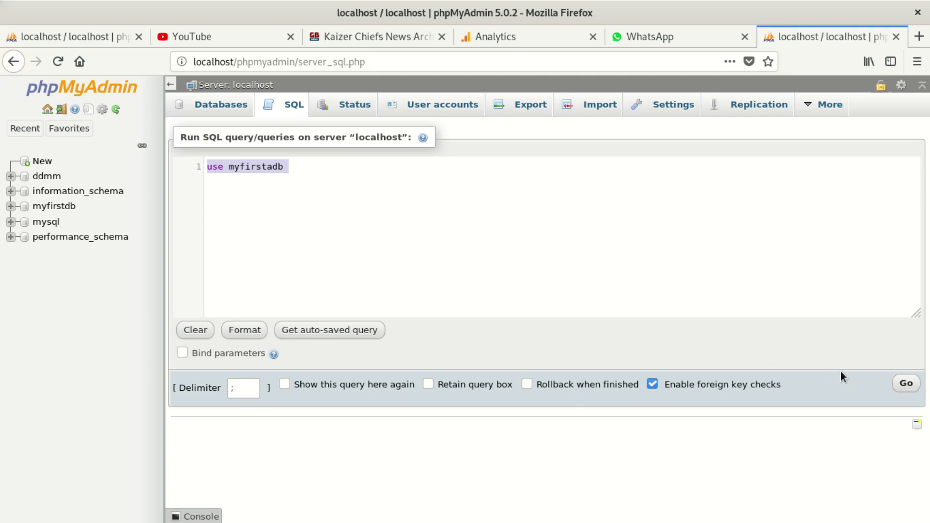
Run 'use myfirstadb', getting error #1049 Unknown database, and highlight the message
left_click(905, 383)
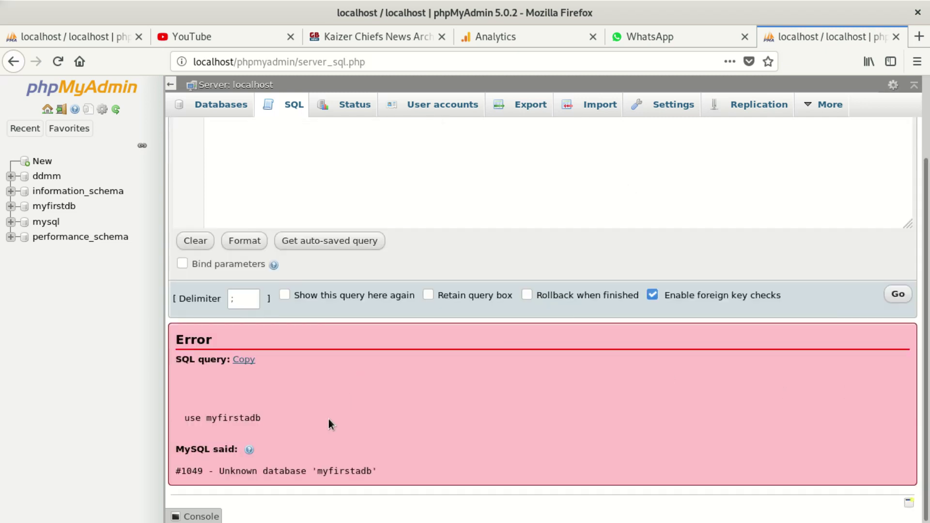
left_click_drag(397, 474, 274, 463)
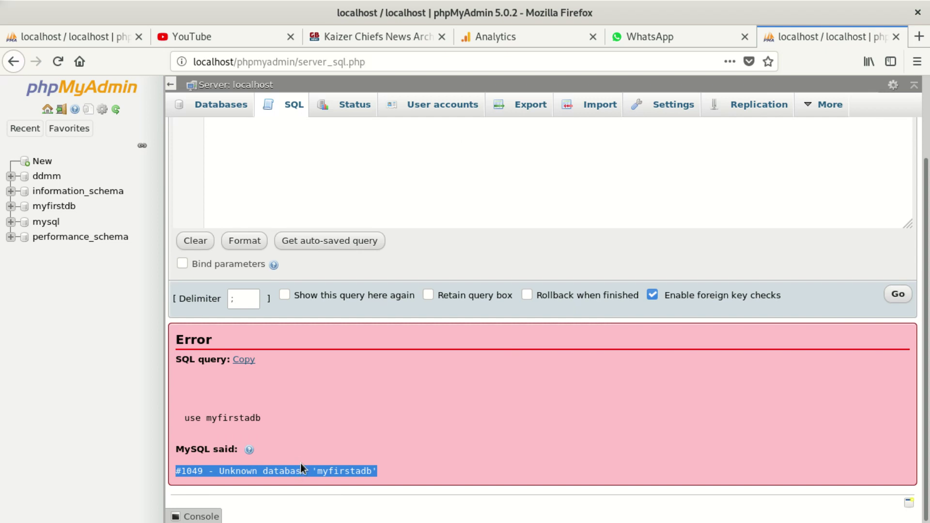
scroll(301, 469, "up", 2)
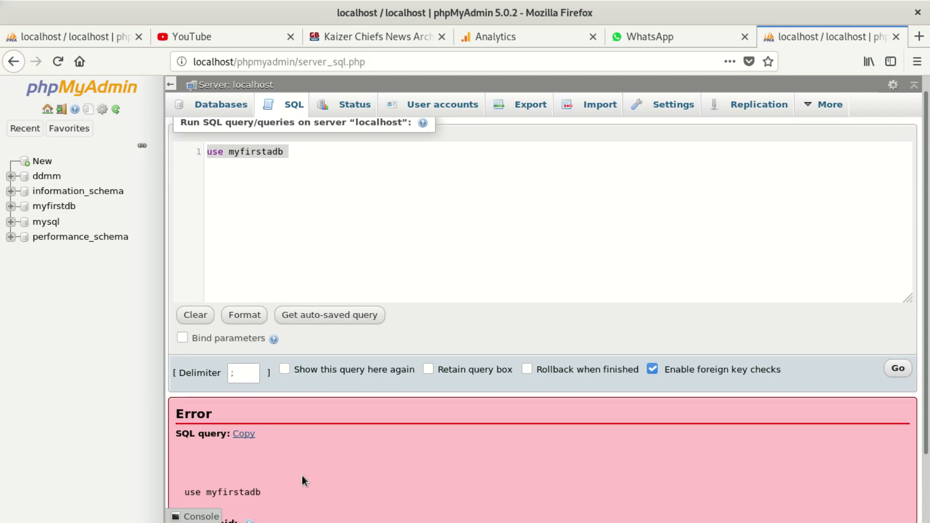
scroll(302, 480, "down", 1)
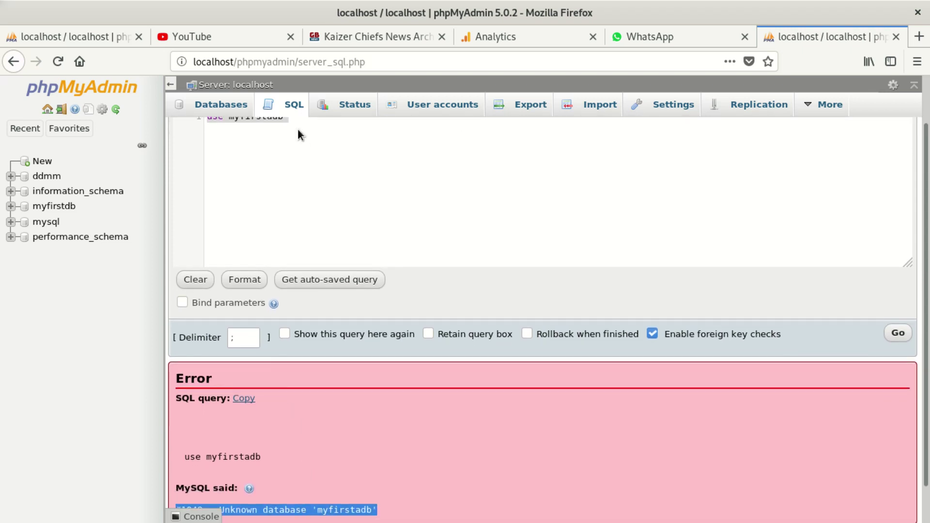
scroll(300, 132, "up", 1)
scroll(300, 136, "down", 2)
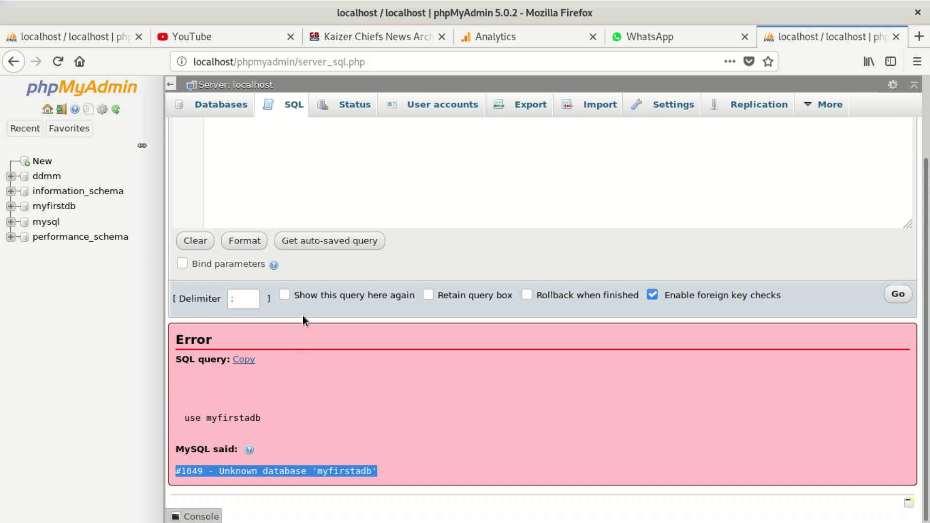
scroll(305, 186, "up", 1)
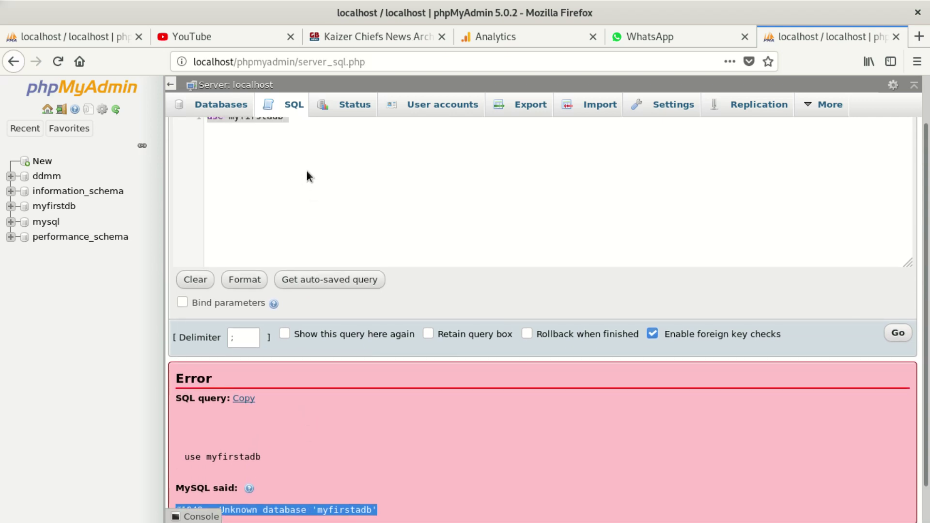
scroll(307, 172, "down", 1)
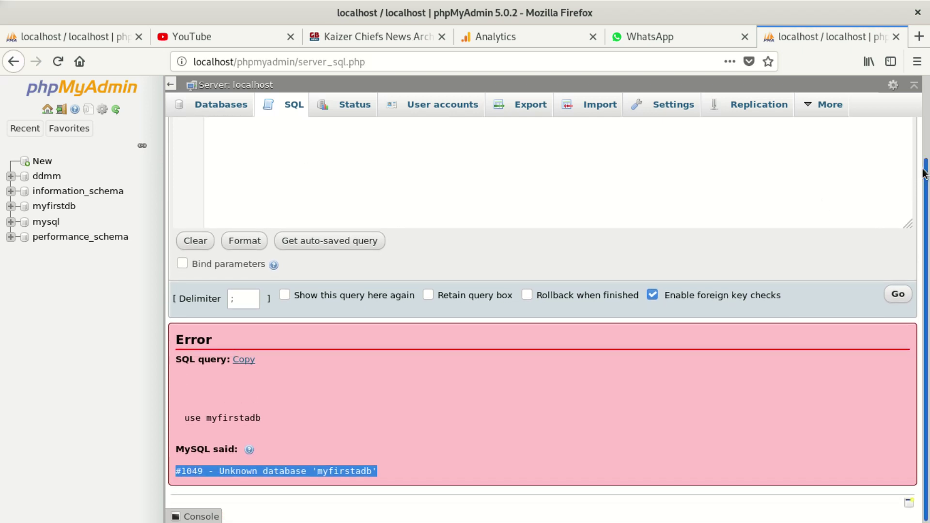
left_click_drag(924, 172, 921, 144)
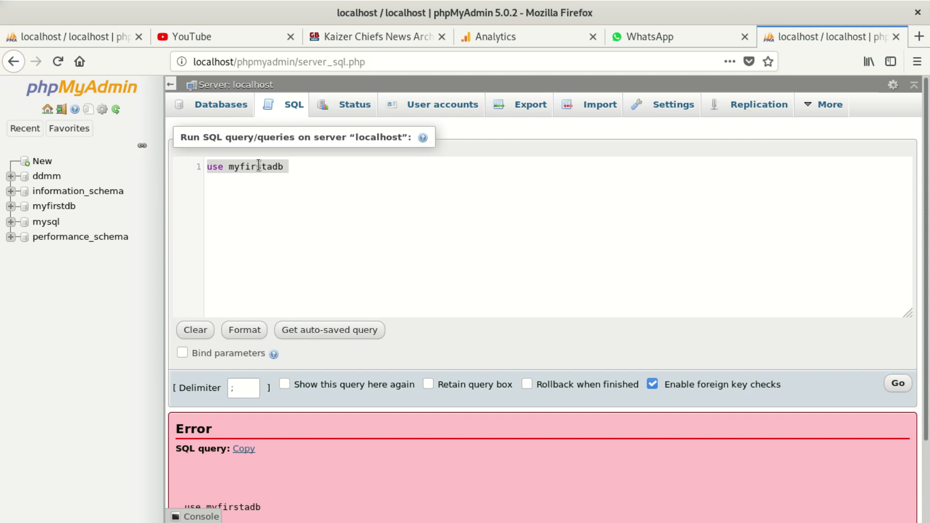
left_click(258, 167)
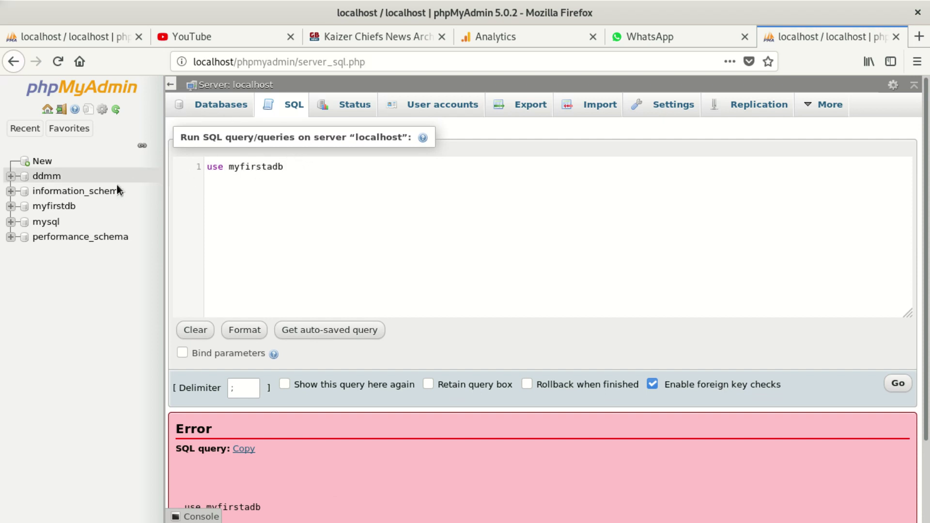
left_click(274, 170)
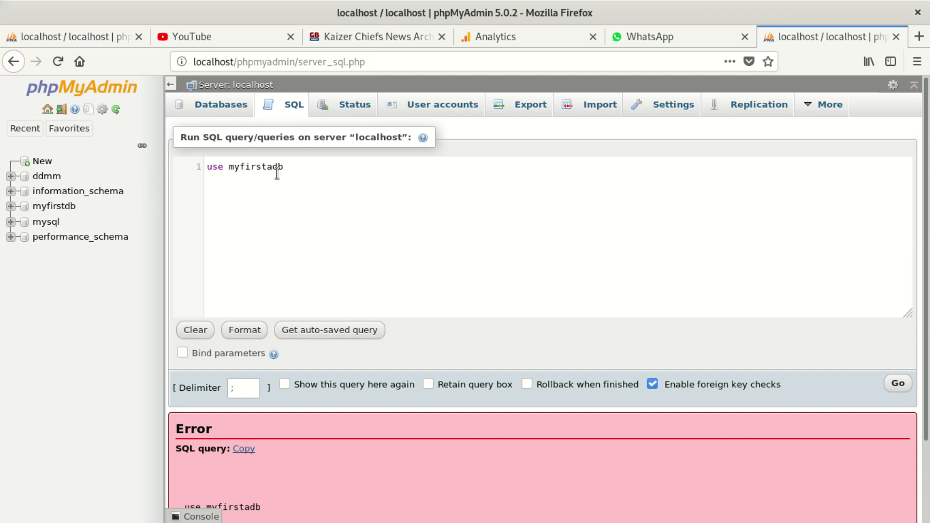
scroll(274, 405, "down", 2)
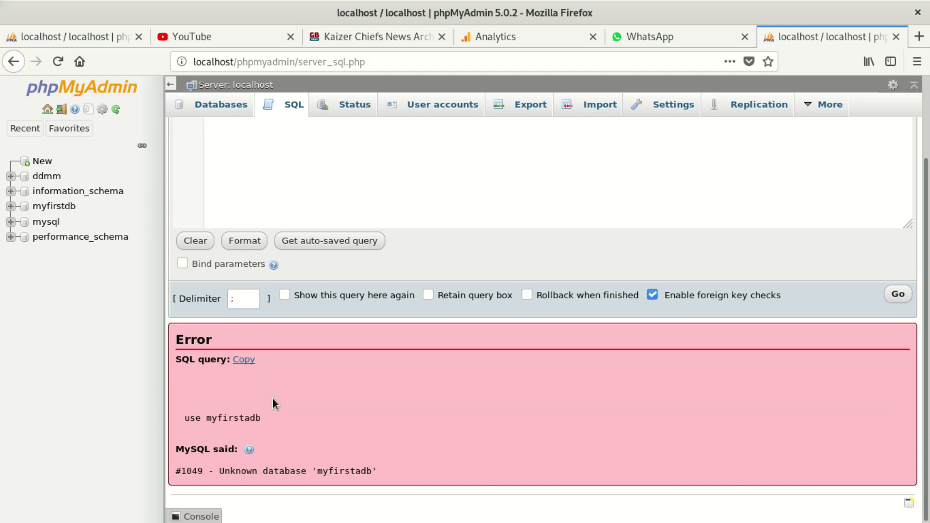
scroll(274, 398, "up", 1)
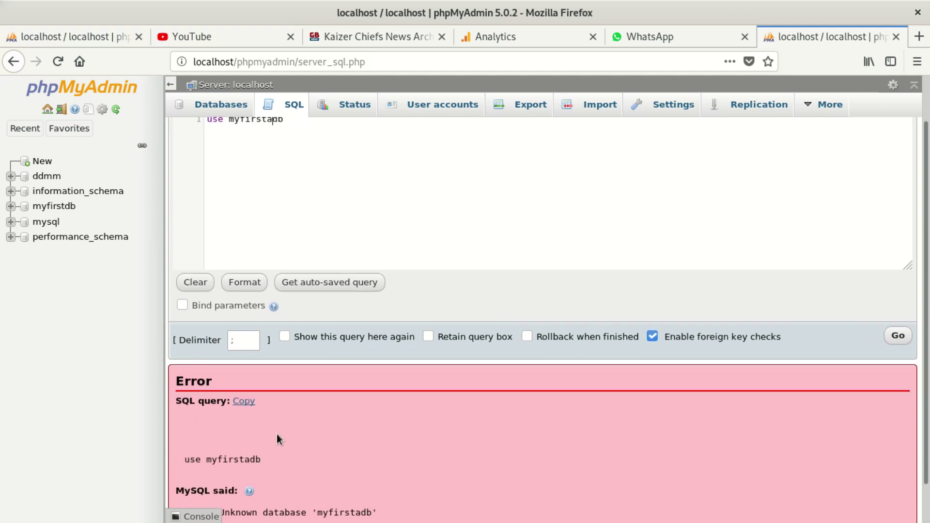
scroll(277, 434, "down", 1)
Copy the full '#1049 Unknown database' error text including 'MySQL said'
left_click_drag(385, 472, 175, 469)
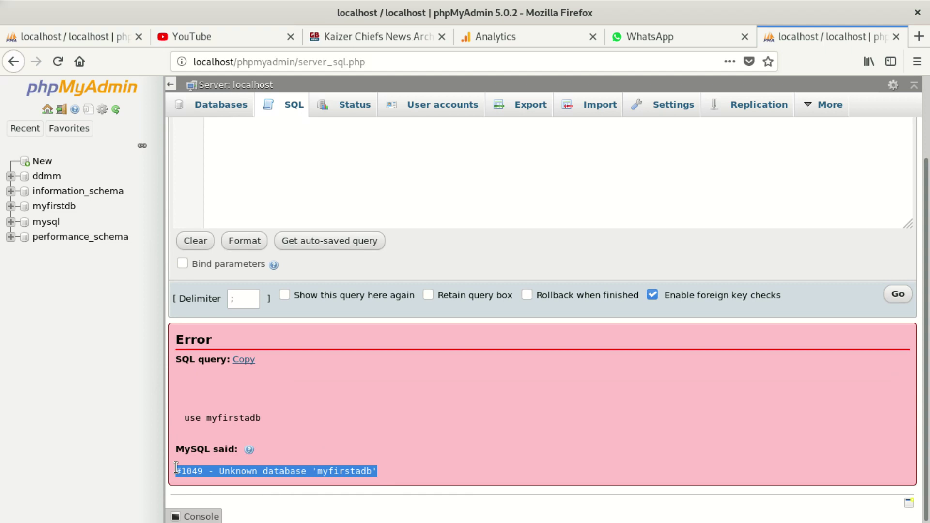
left_click_drag(176, 468, 202, 446)
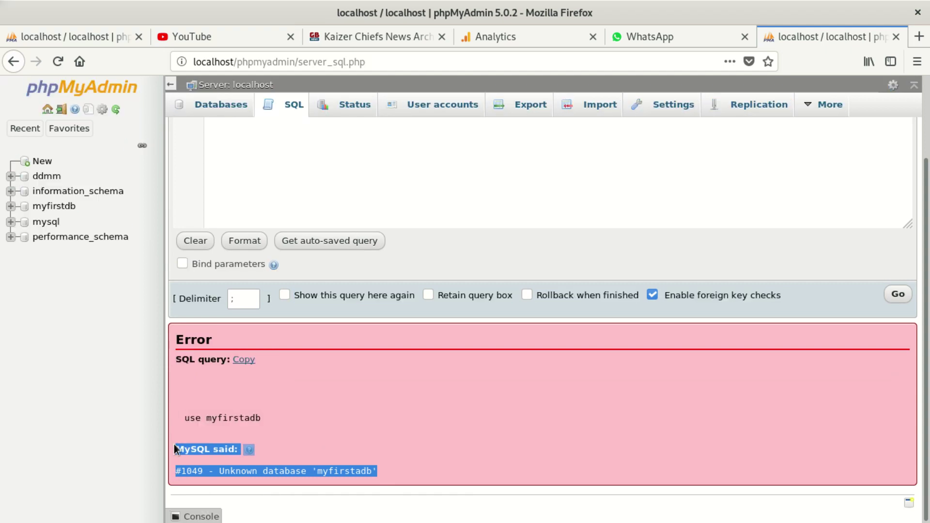
right_click(203, 447)
left_click(249, 359)
key("alt+Tab")
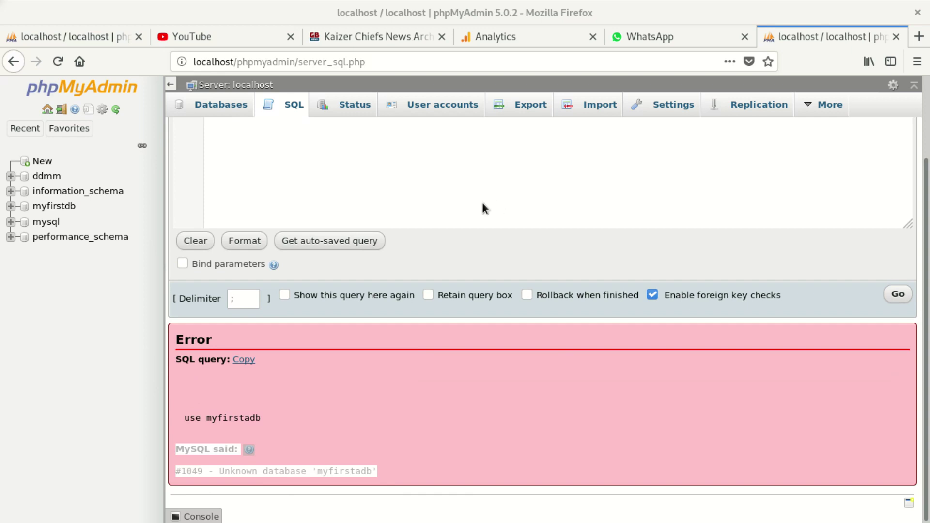
left_click_drag(926, 168, 926, 102)
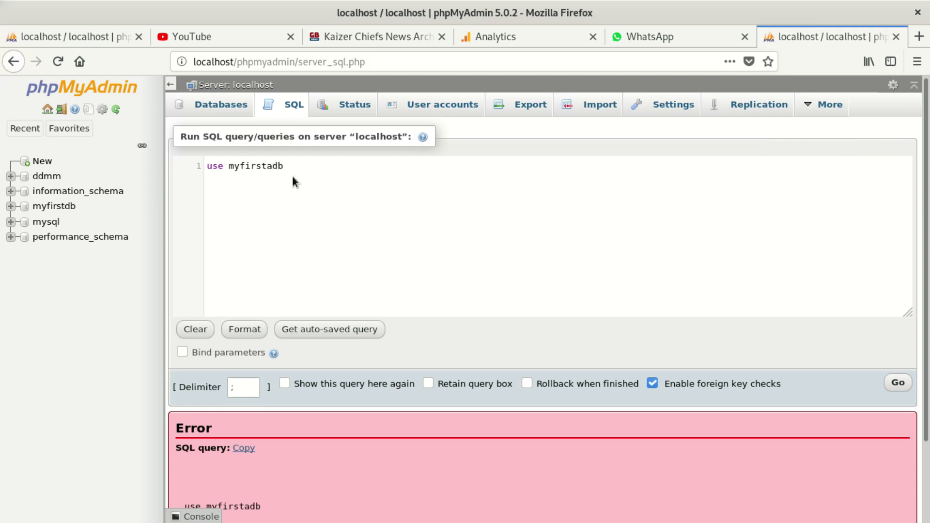
Correct the query to 'use myfirstdb' and copy the corrected line
key("BackSpace")
left_click_drag(289, 170, 203, 169)
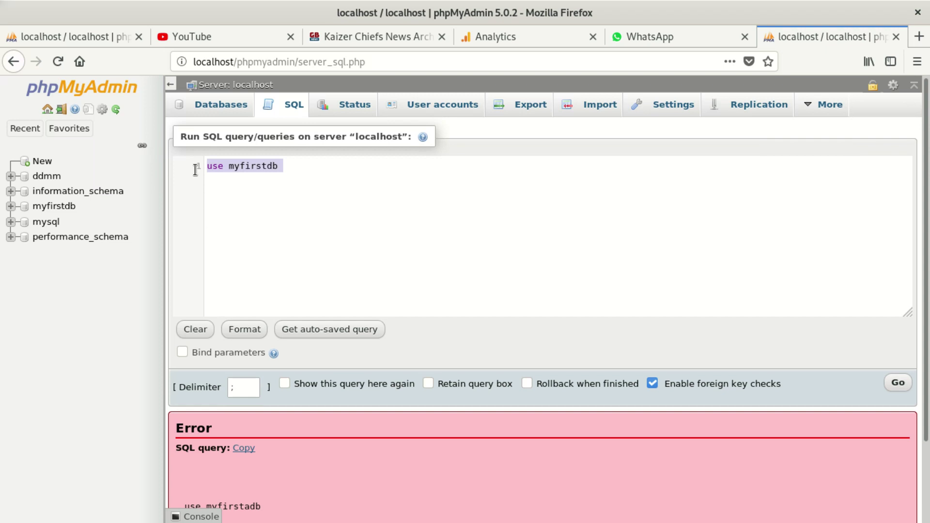
right_click(232, 167)
left_click(278, 181)
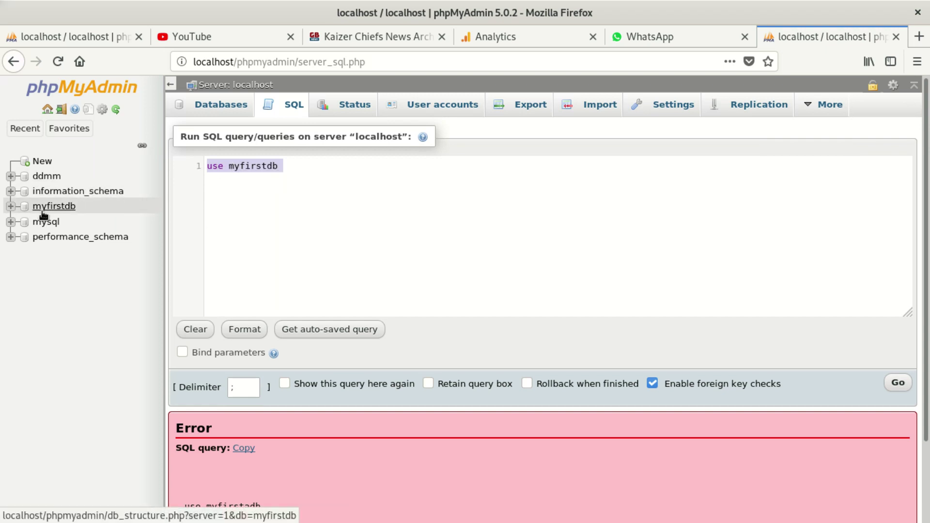
Open the myfirstdb database, copy its name, and go to its SQL query editor
right_click(65, 206)
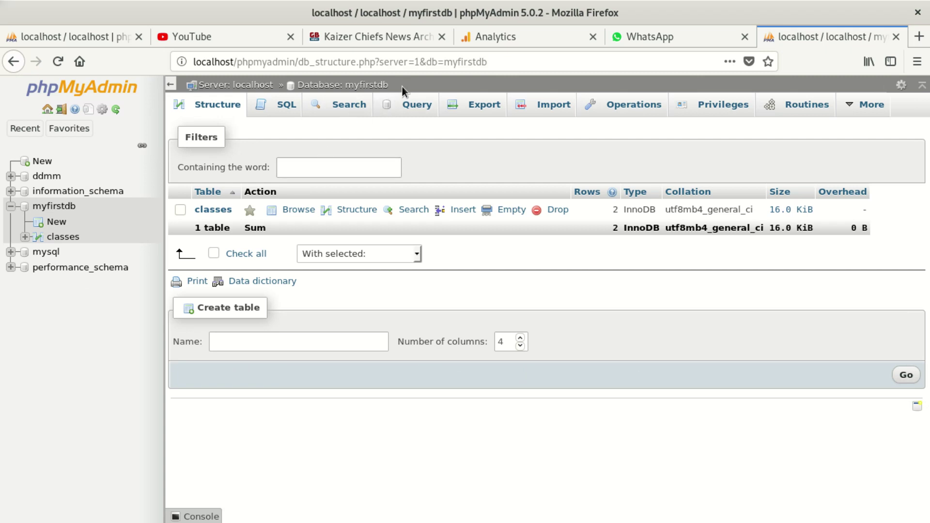
right_click(357, 85)
left_click(426, 222)
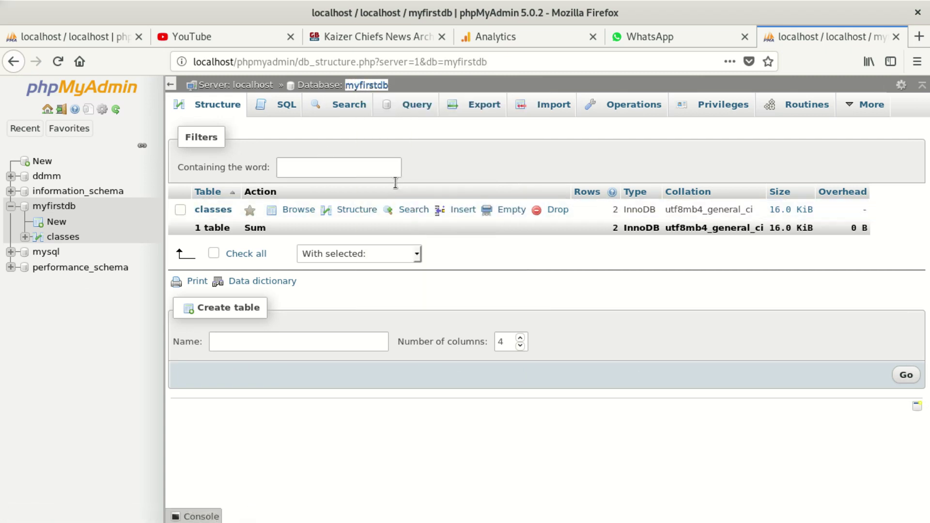
left_click(287, 107)
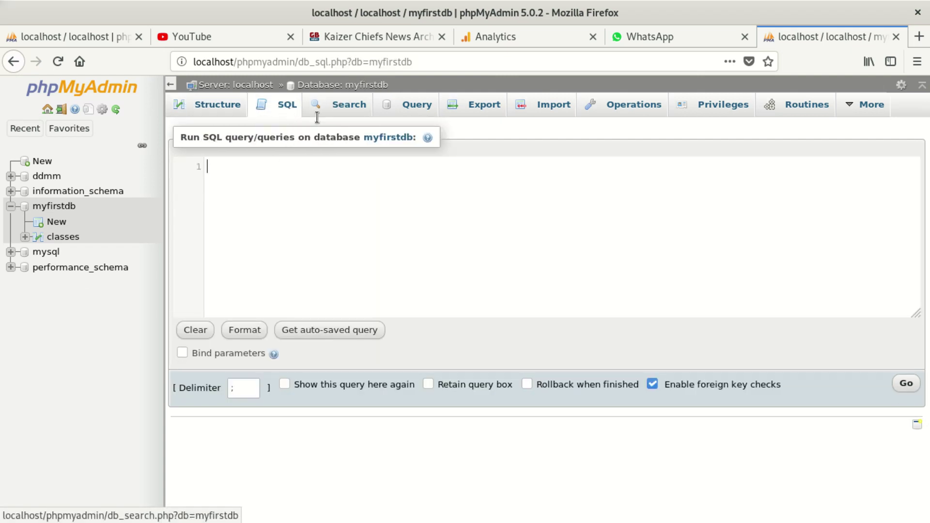
type("us")
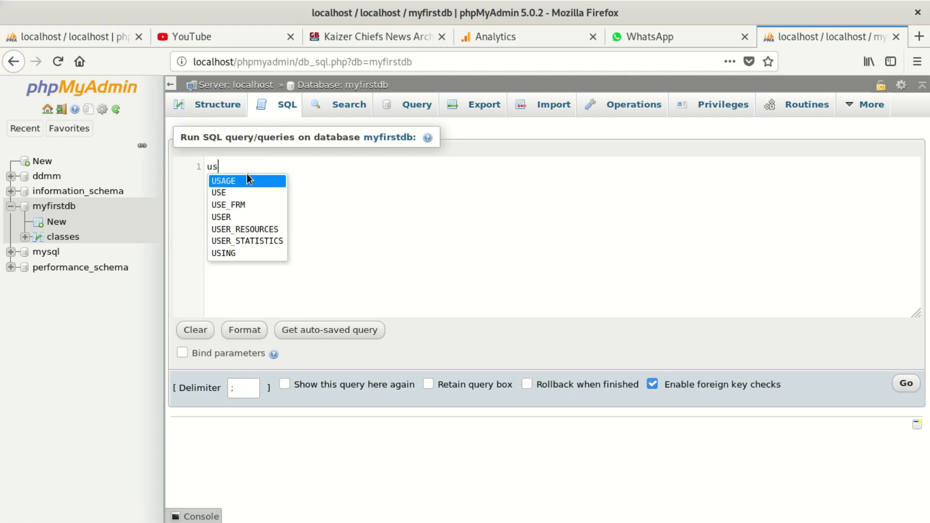
type("er")
Enter 'use myfirstdb' in the query editor, fixing the extra r
right_click(247, 179)
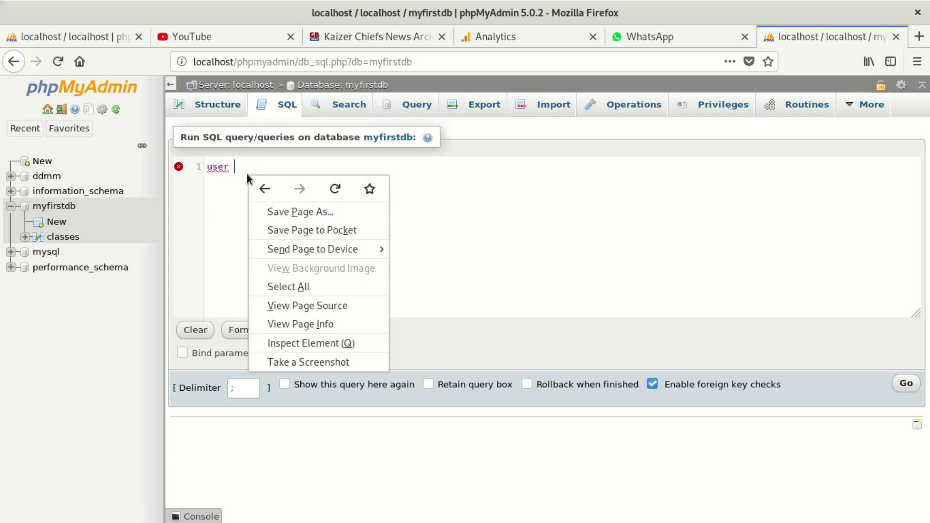
left_click(235, 167)
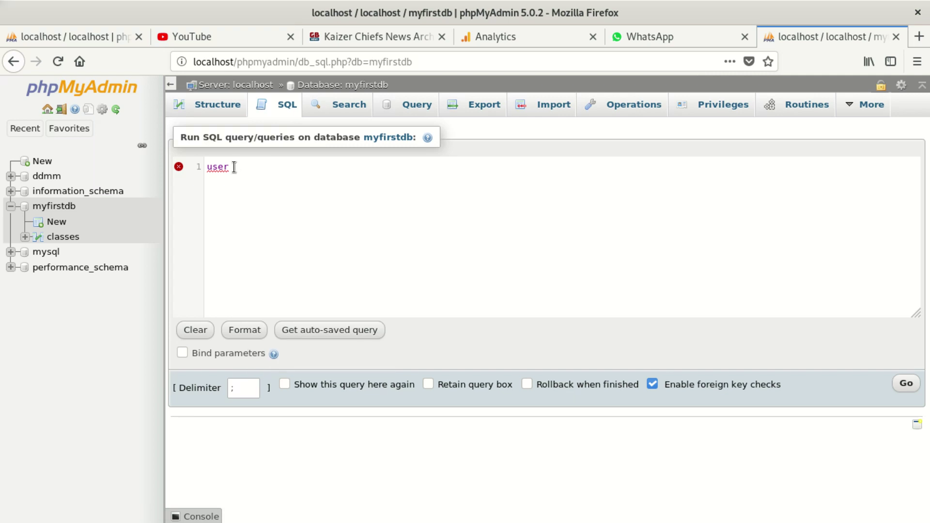
key("BackSpace")
key("BackSpace")
right_click(233, 167)
left_click(228, 166)
right_click(228, 167)
left_click(464, 208)
type("myfirstdb")
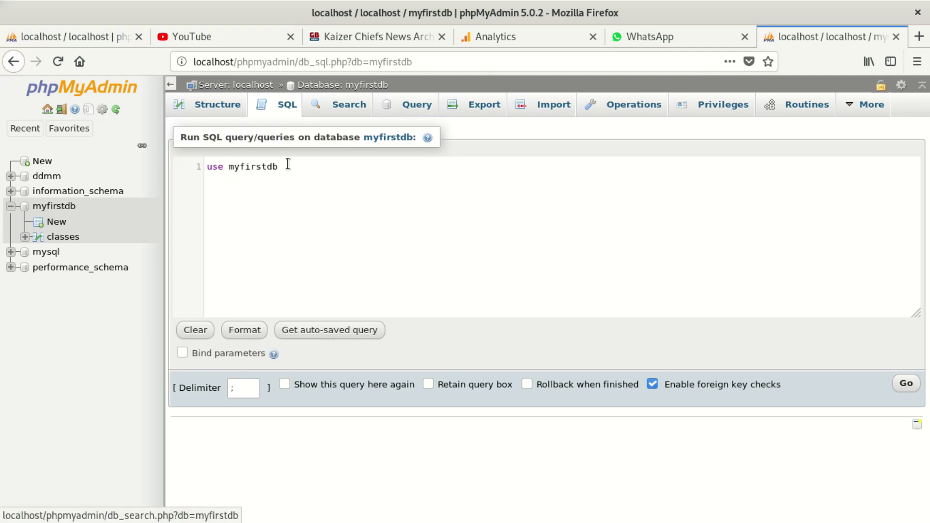
Copy the query, run it successfully with an empty result set, and return to an empty editor
left_click_drag(279, 166, 207, 167)
right_click(234, 168)
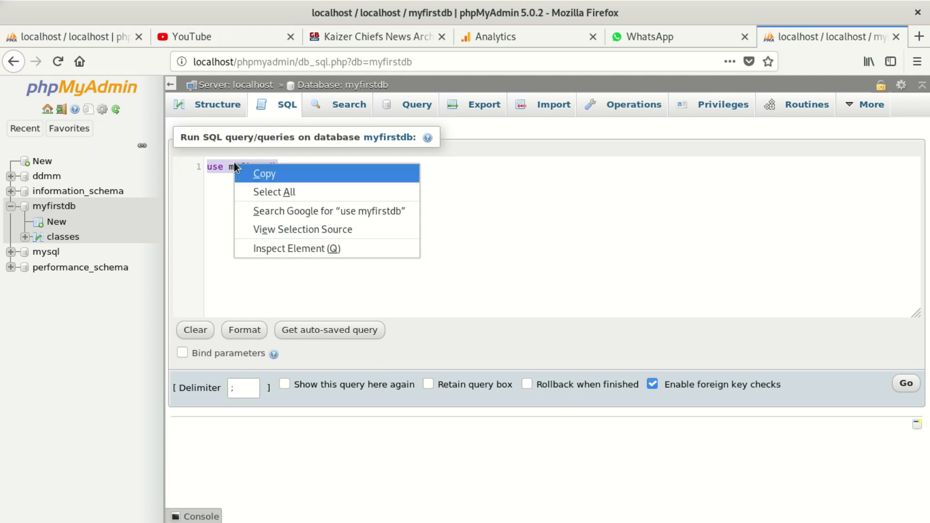
left_click(247, 173)
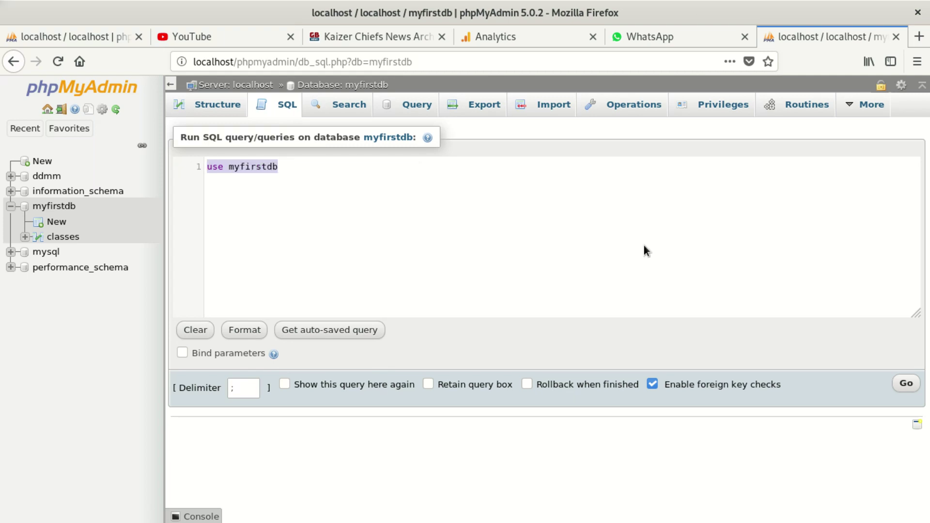
left_click(907, 385)
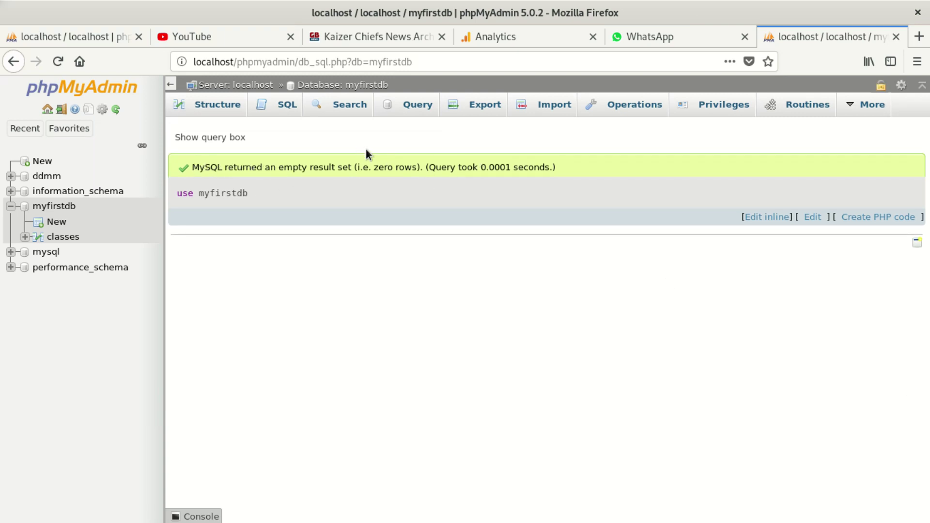
left_click(272, 103)
Confirm leaving the page and add a second line for 'select * from classes' below 'use myfirstdb'
left_click(608, 283)
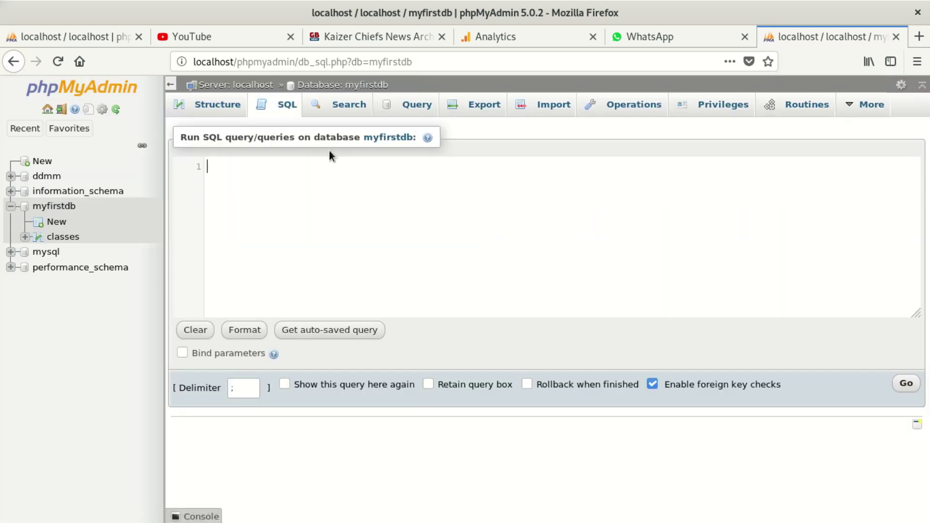
type("use myfirstdb")
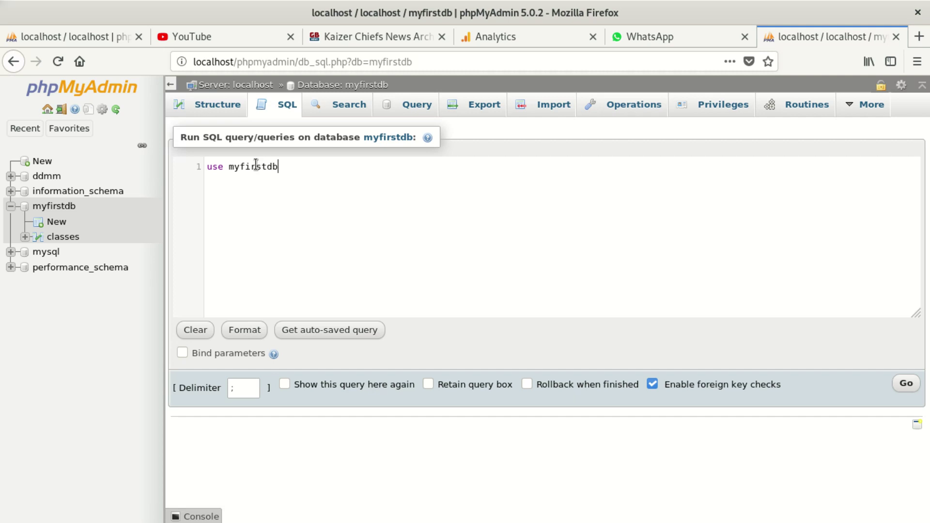
key("Return")
key("Return")
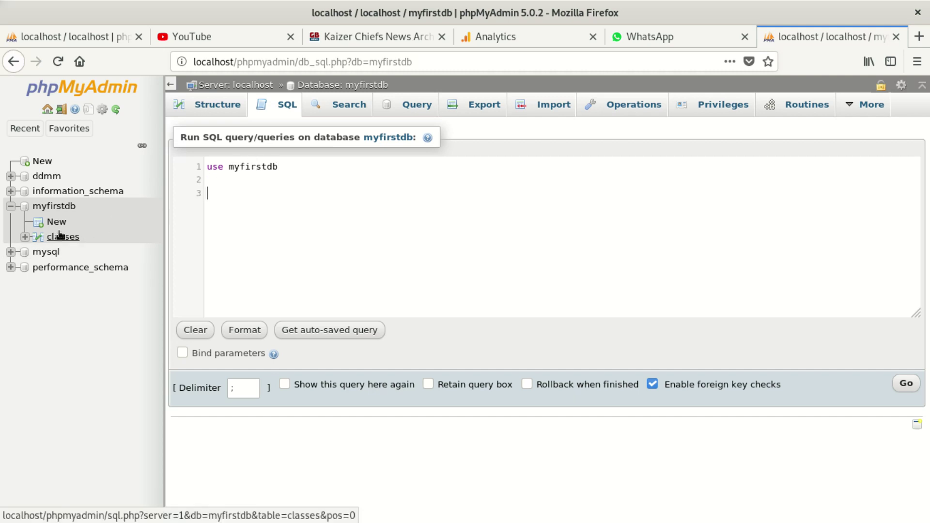
left_click(240, 183)
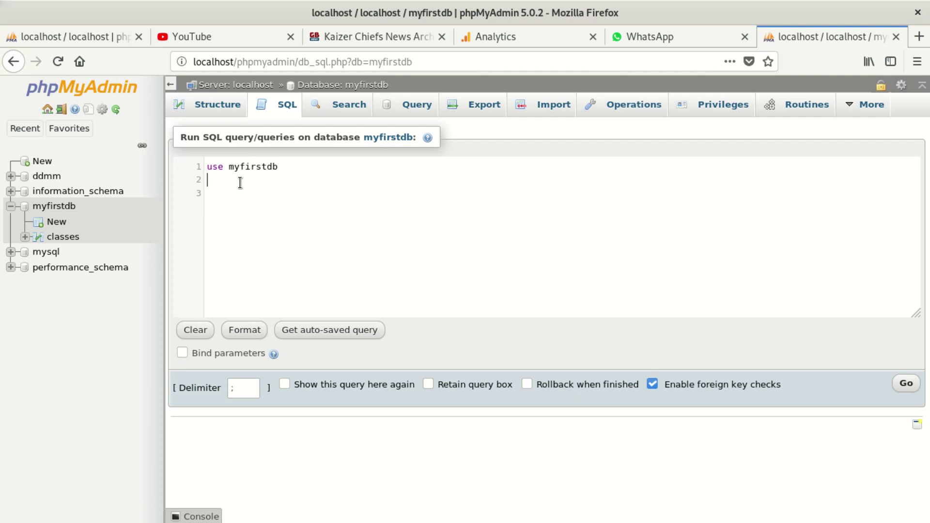
type("select ")
type("* fr")
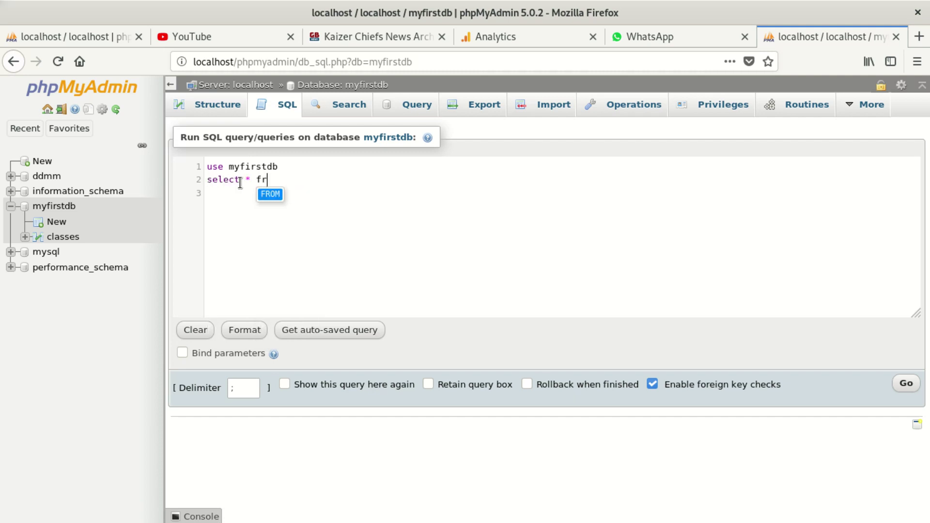
type("om cla")
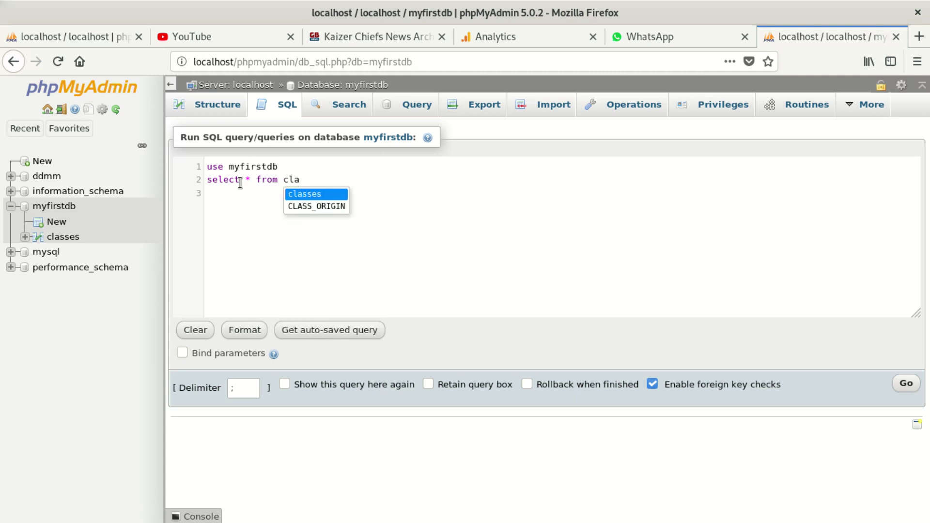
type("ss")
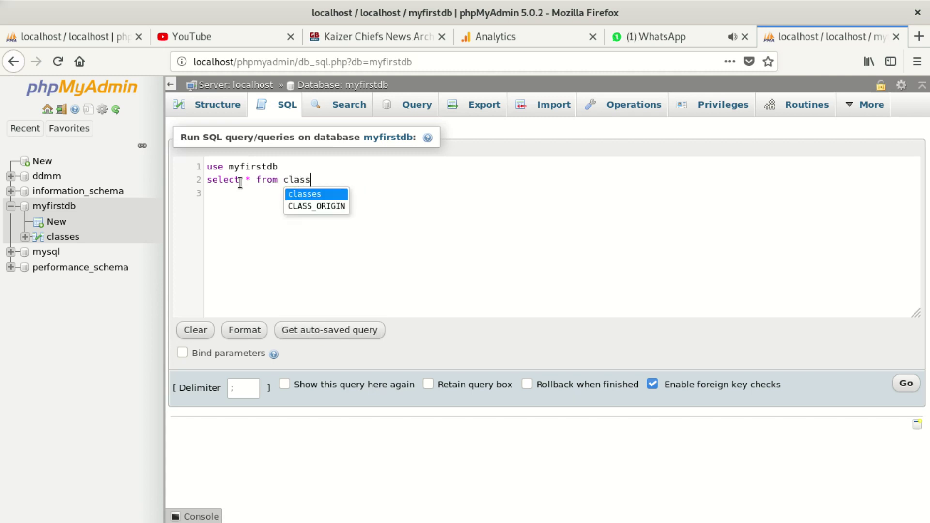
type("es")
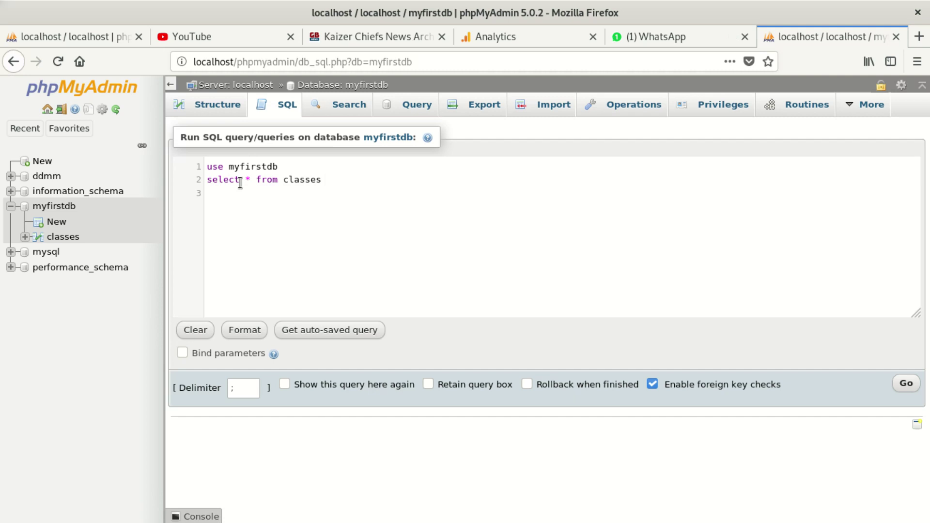
Select both query lines and run them, getting syntax error #1064
left_click_drag(341, 177, 196, 169)
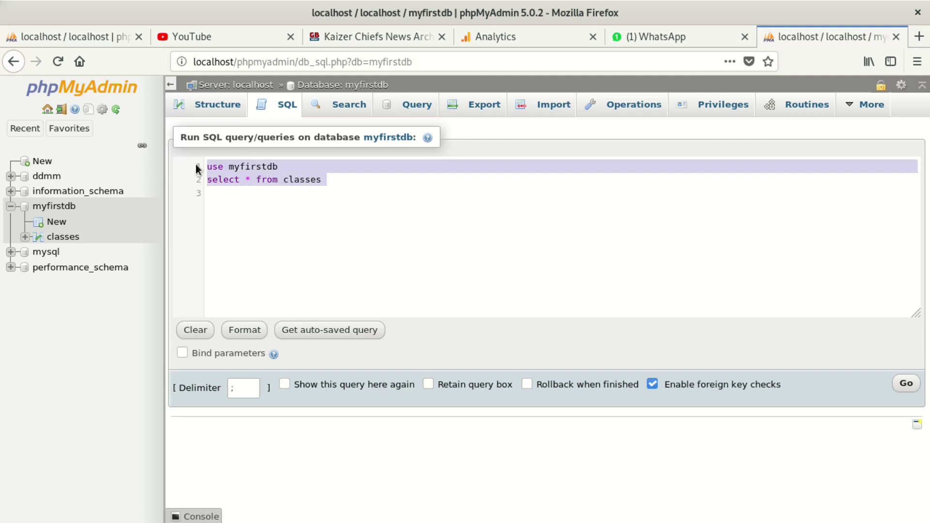
right_click(258, 176)
left_click(344, 204)
left_click(899, 385)
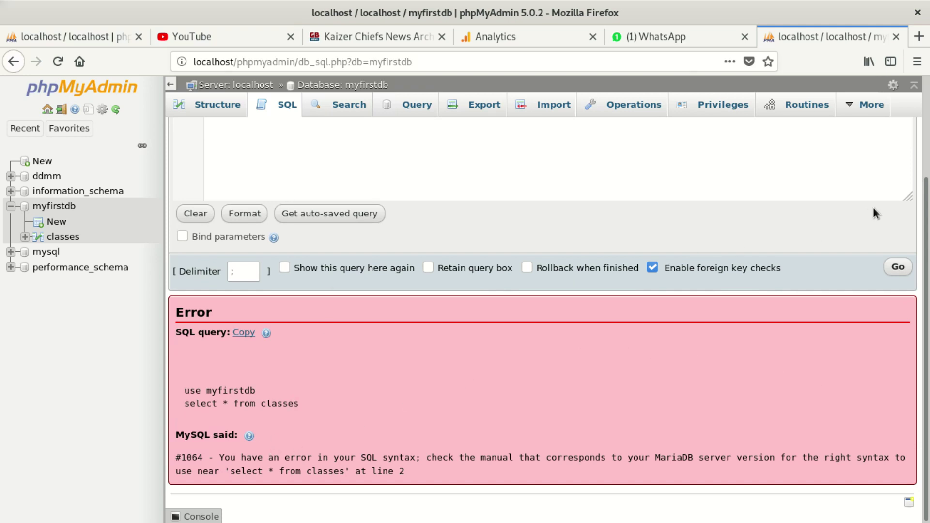
mouse_move(926, 196)
left_mouse_down()
mouse_move(924, 187)
mouse_move(924, 223)
left_mouse_up()
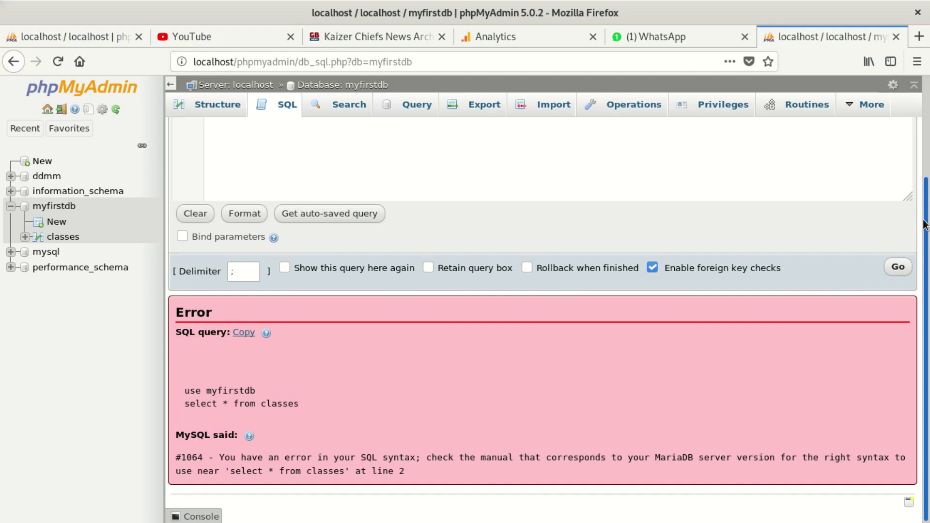
scroll(923, 225, "up", 3)
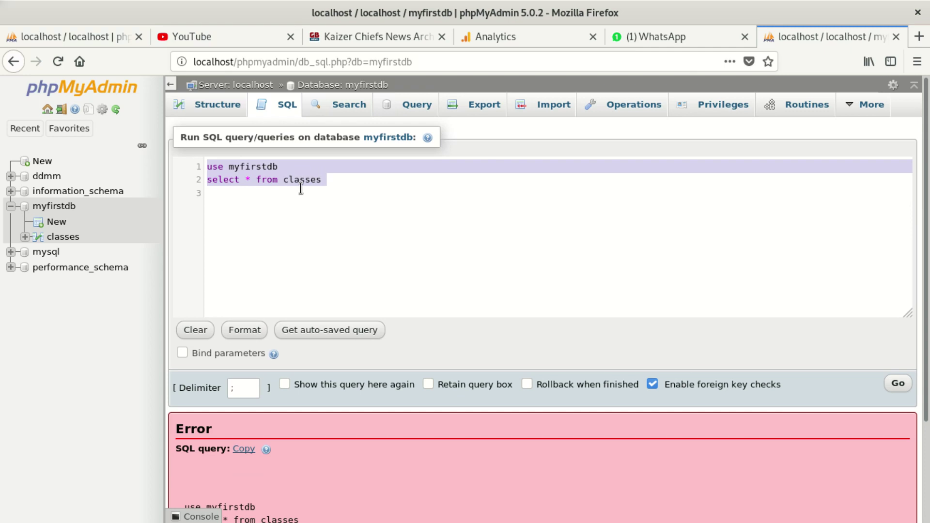
Delete the old second query line
left_click(293, 179)
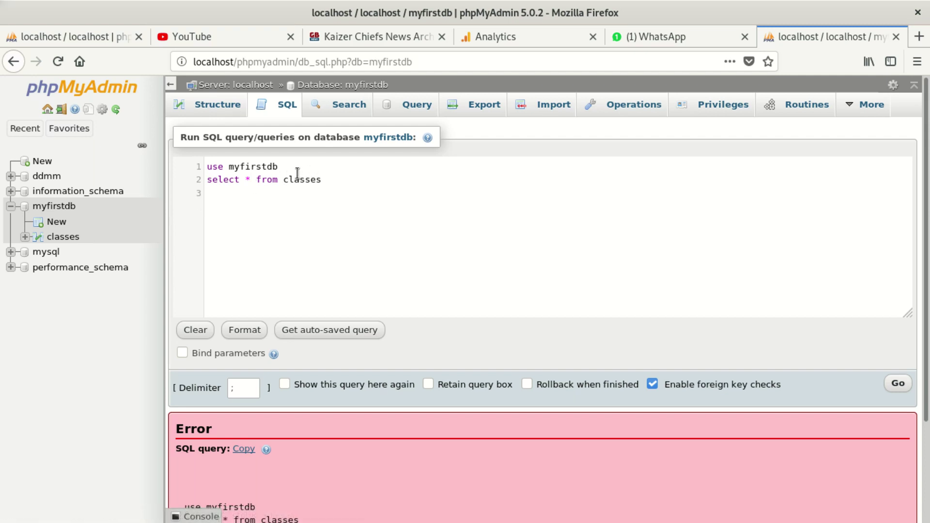
left_click(329, 179)
left_click_drag(337, 185, 205, 179)
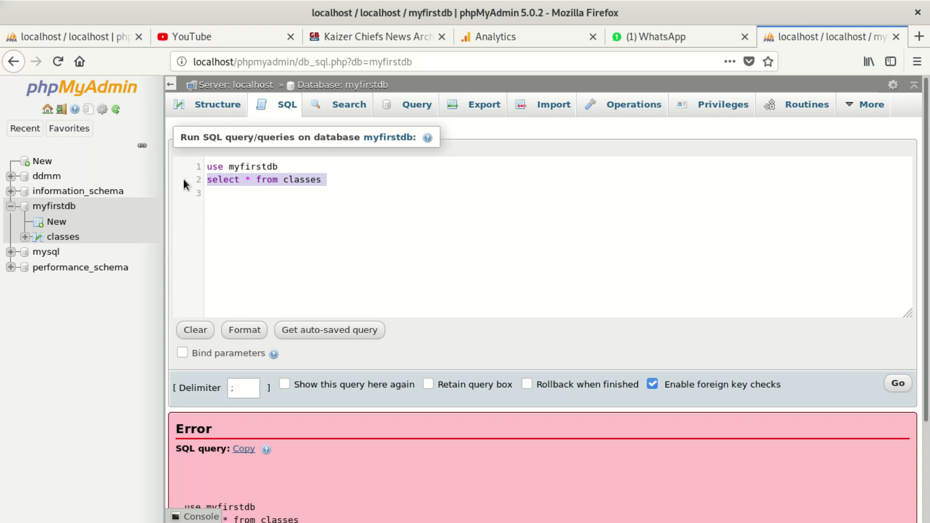
key("BackSpace")
type("S")
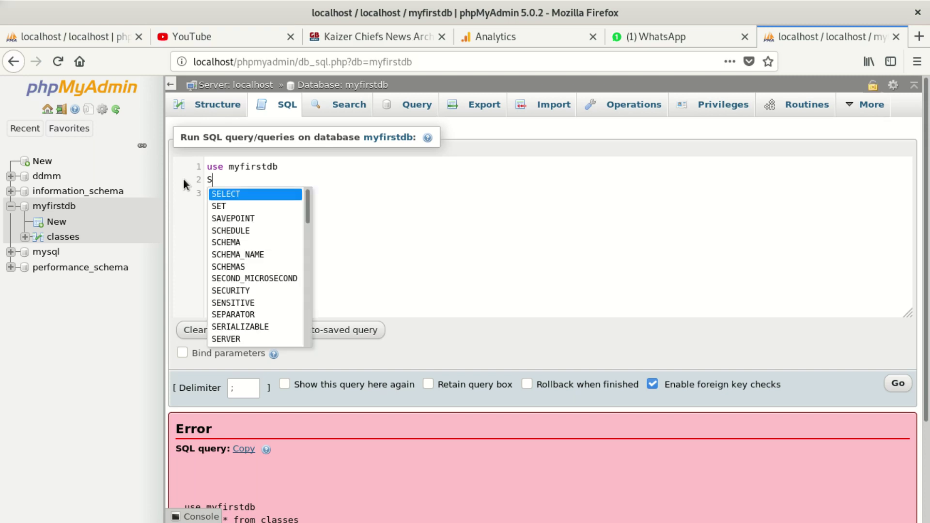
type("ELE")
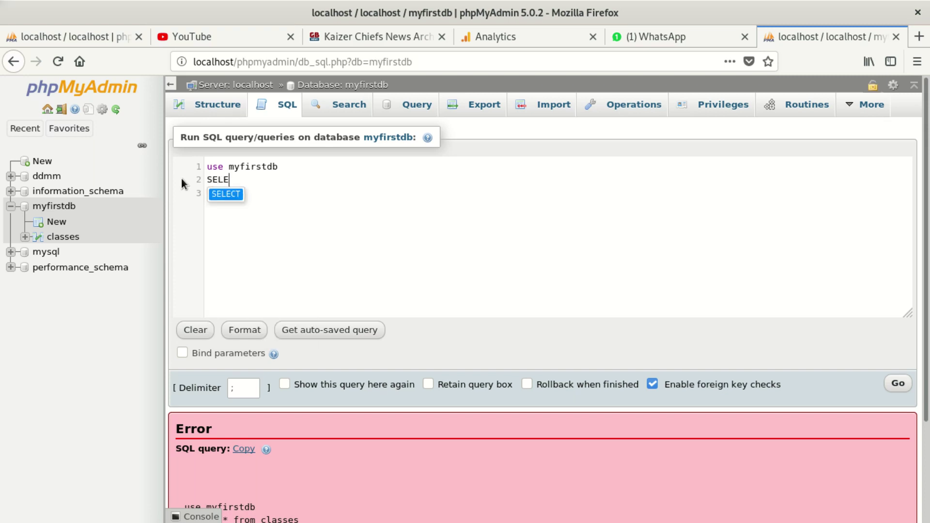
Retype line 2 as 'SELECT * FROM classes' using autocomplete
left_click(227, 194)
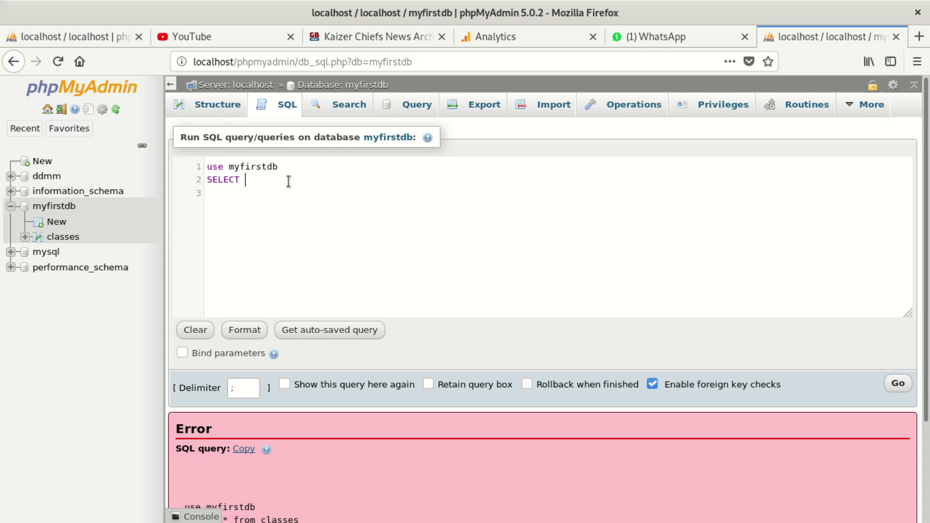
type("*")
type(" FROM")
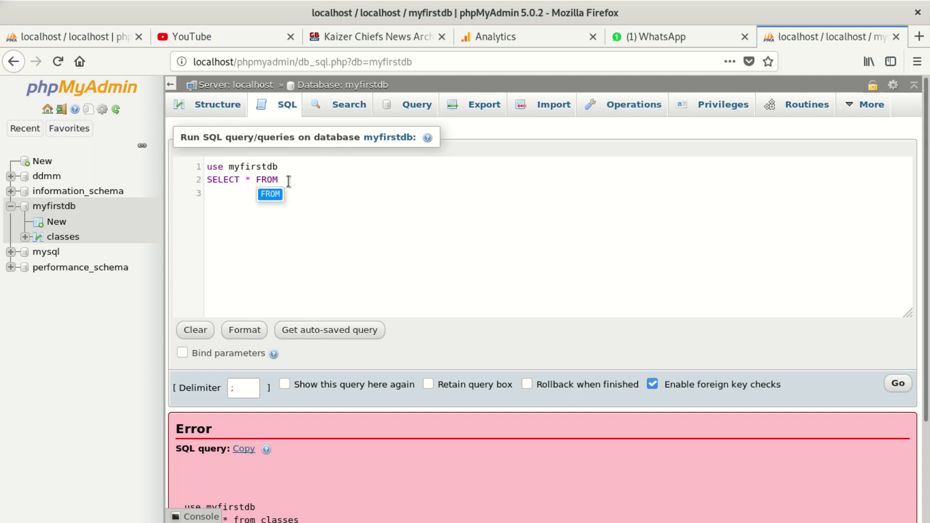
type(" N")
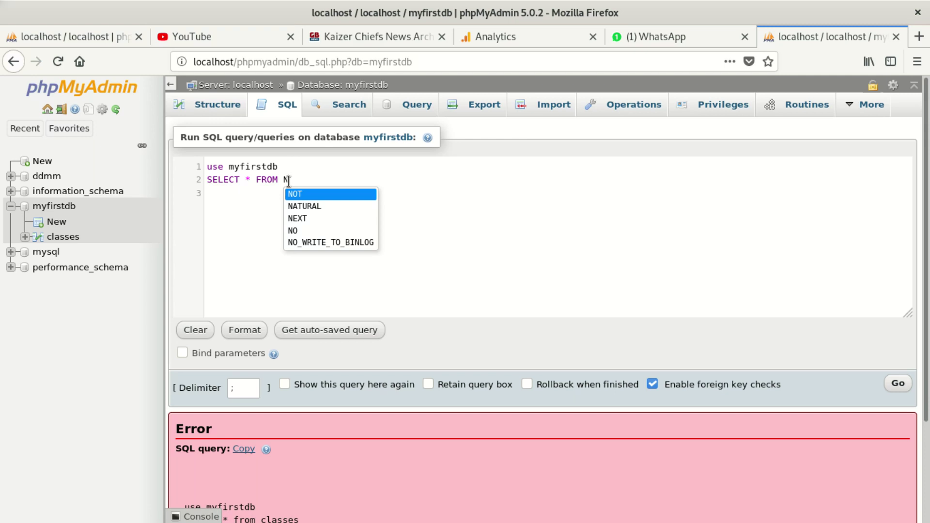
key("BackSpace")
type("C")
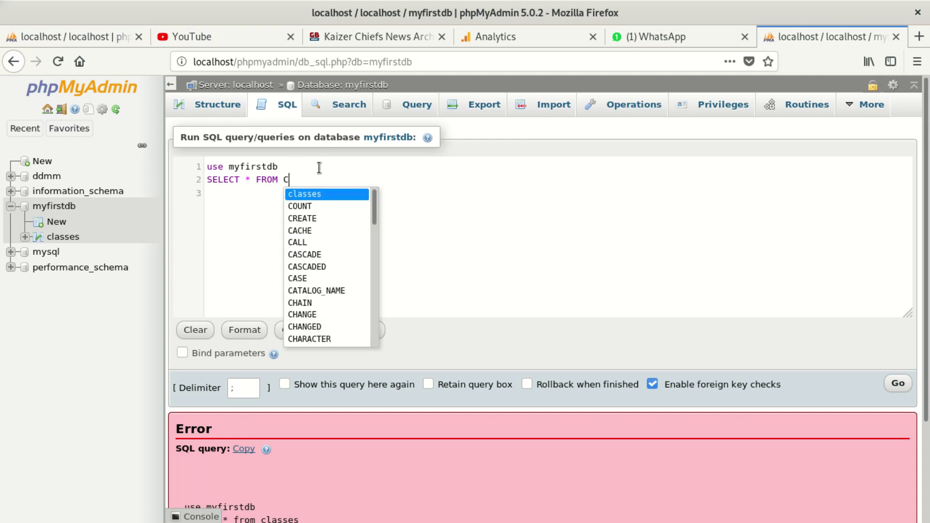
left_click(342, 197)
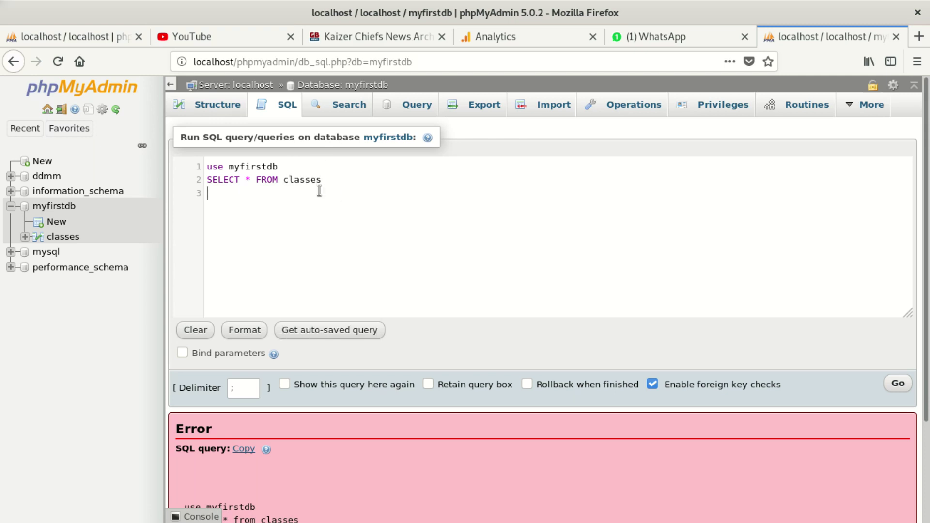
Copy both query lines and run them again, still getting the #1064 error
left_click_drag(208, 193, 205, 166)
right_click(240, 173)
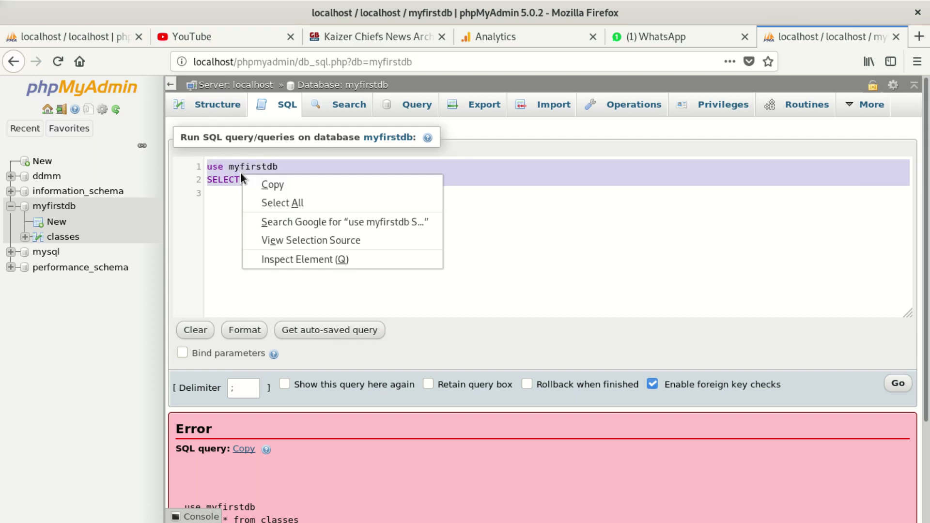
left_click(273, 186)
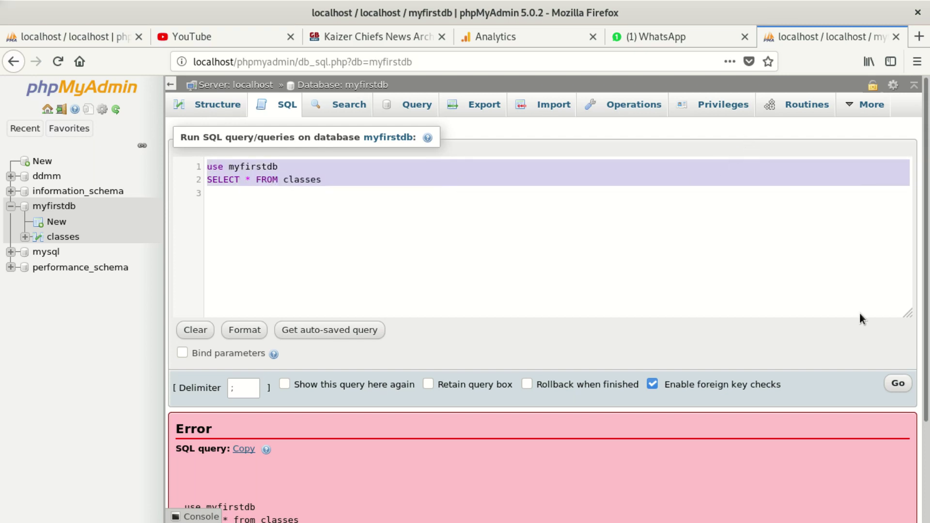
left_click(898, 383)
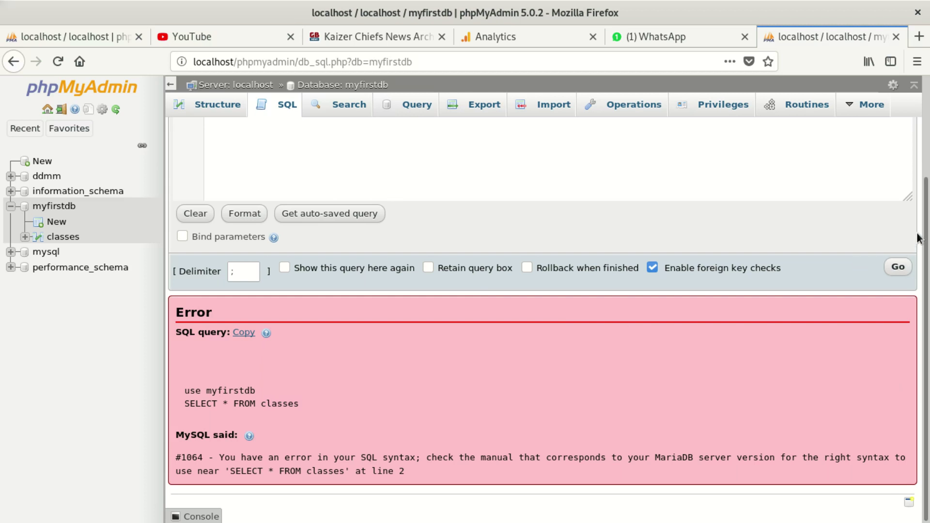
left_click_drag(924, 239, 927, 189)
Close the phpMyAdmin tab and reload localhost/phpmyadmin in a fresh browser tab
left_click(896, 37)
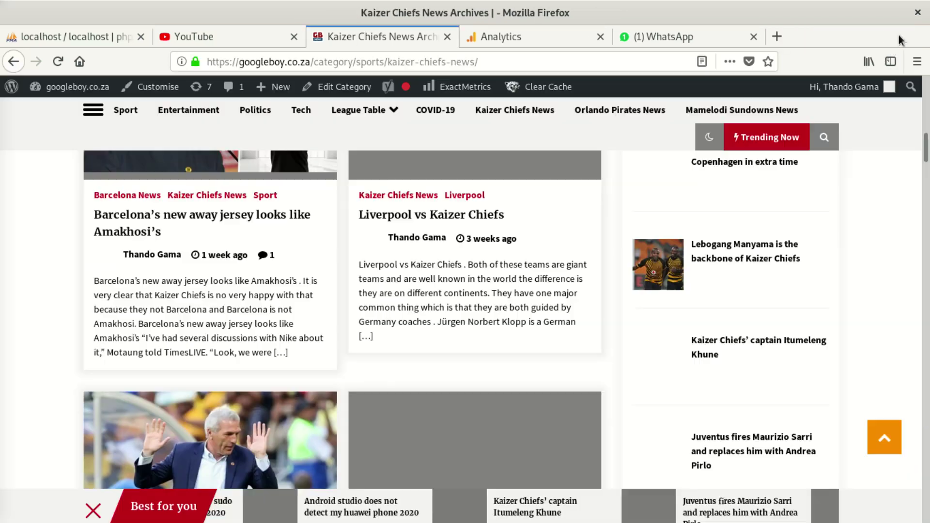
left_click(776, 36)
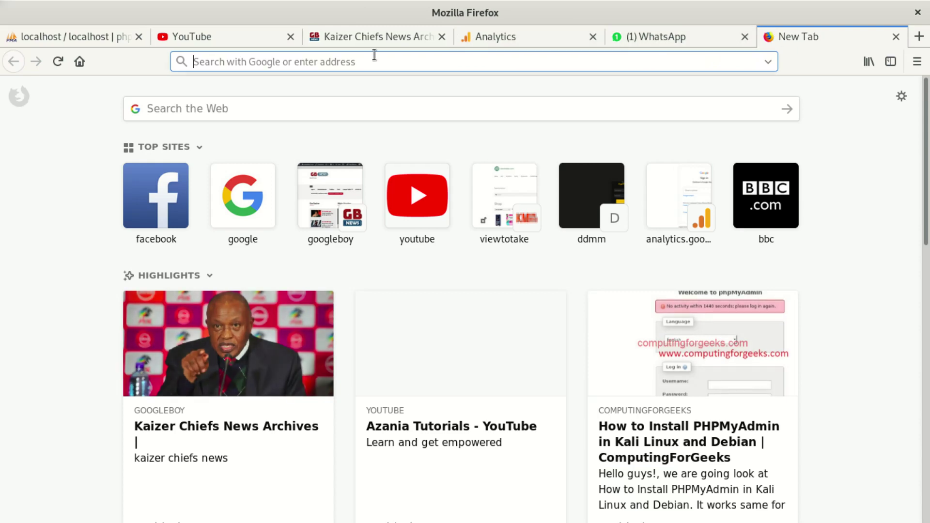
type("my")
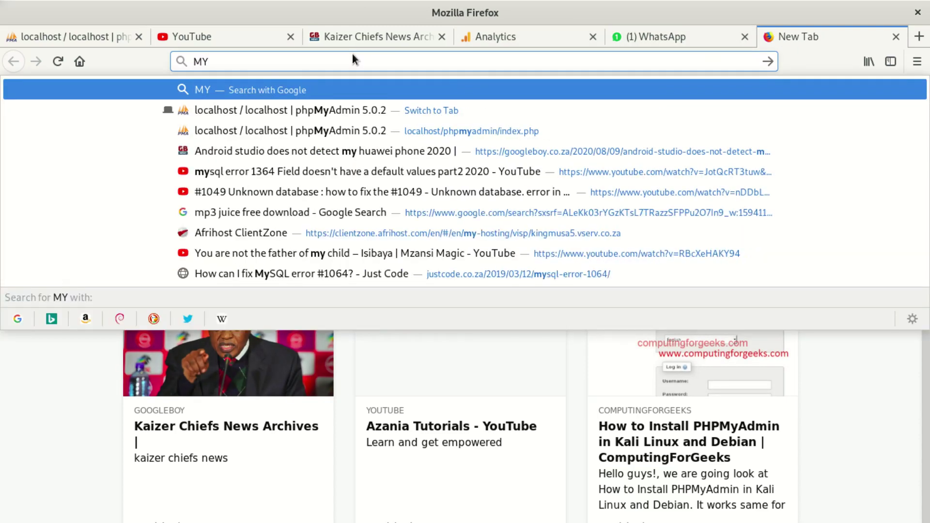
key("BackSpace")
key("BackSpace")
type("Localhost/")
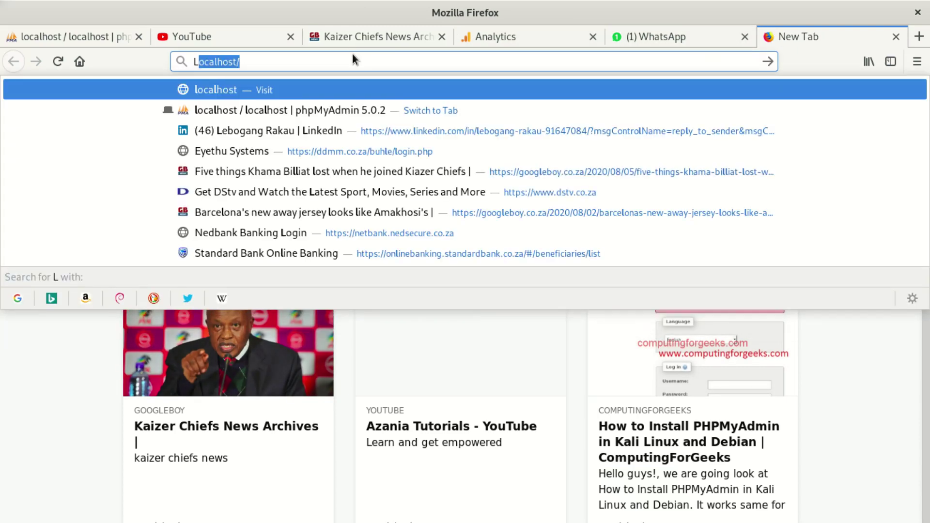
left_click(300, 60)
type("P")
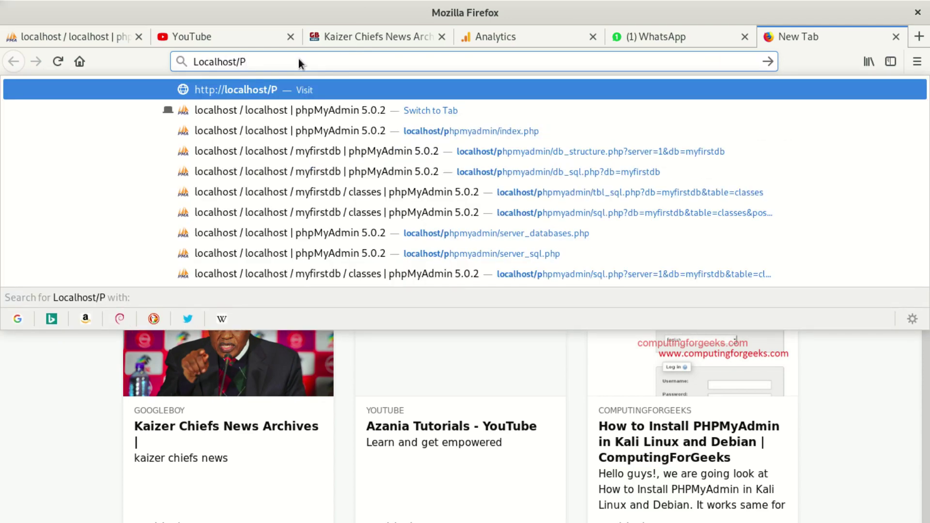
type("H")
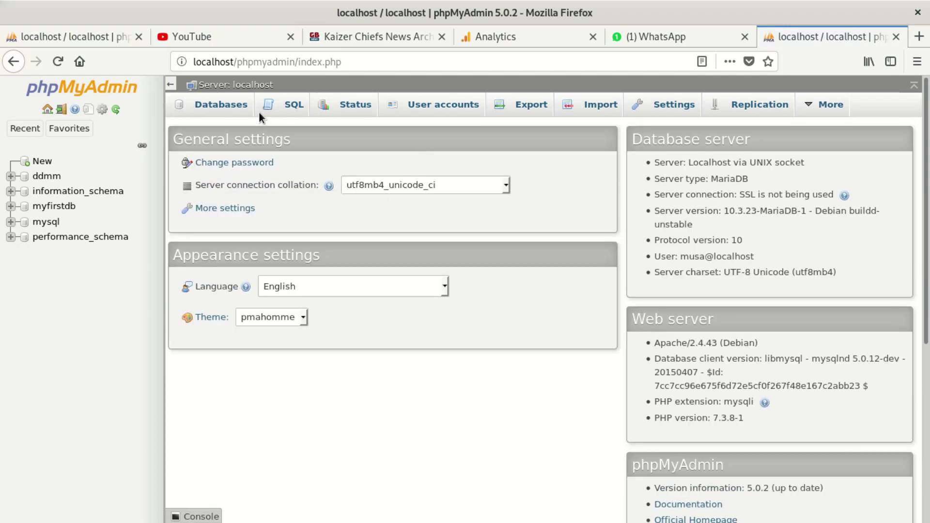
Paste the two-line use myfirstdb / SELECT * FROM classes query into the server SQL editor and copy it
left_click(289, 107)
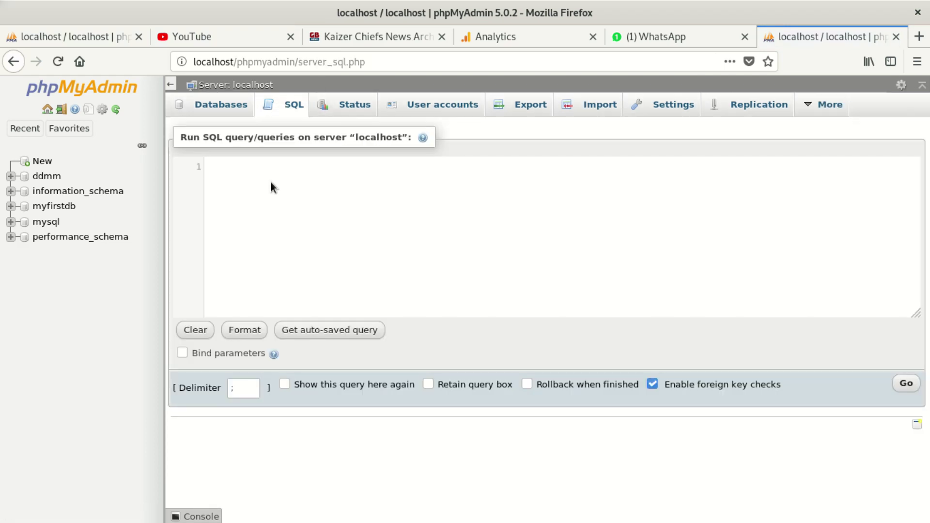
key("ctrl+v")
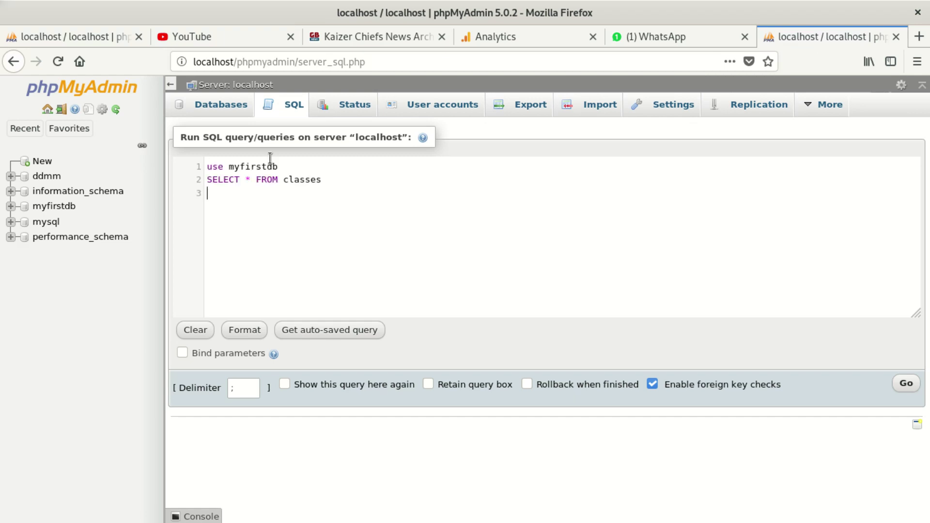
left_click_drag(333, 179, 205, 169)
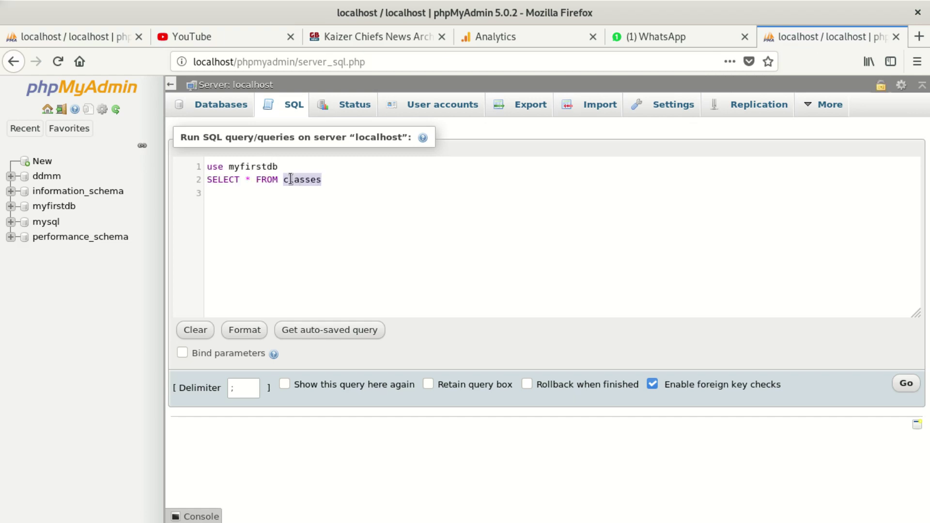
right_click(244, 173)
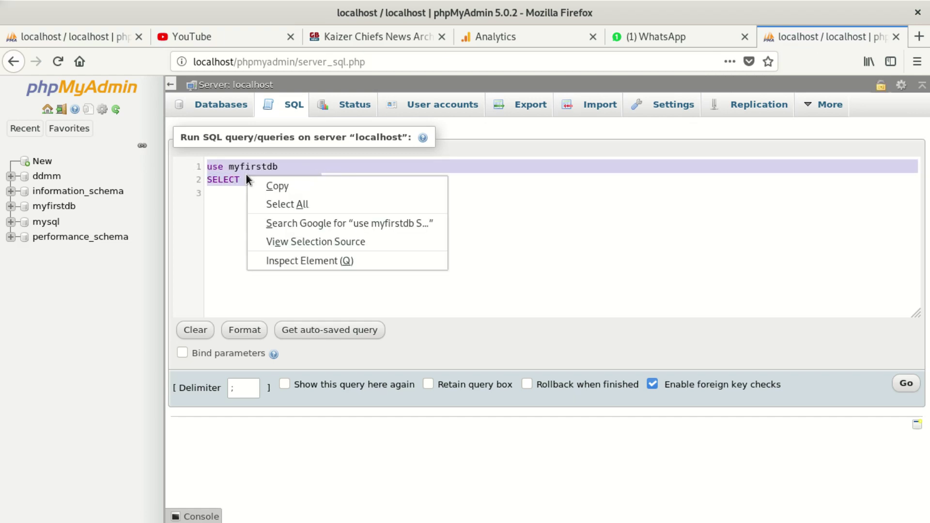
left_click(307, 187)
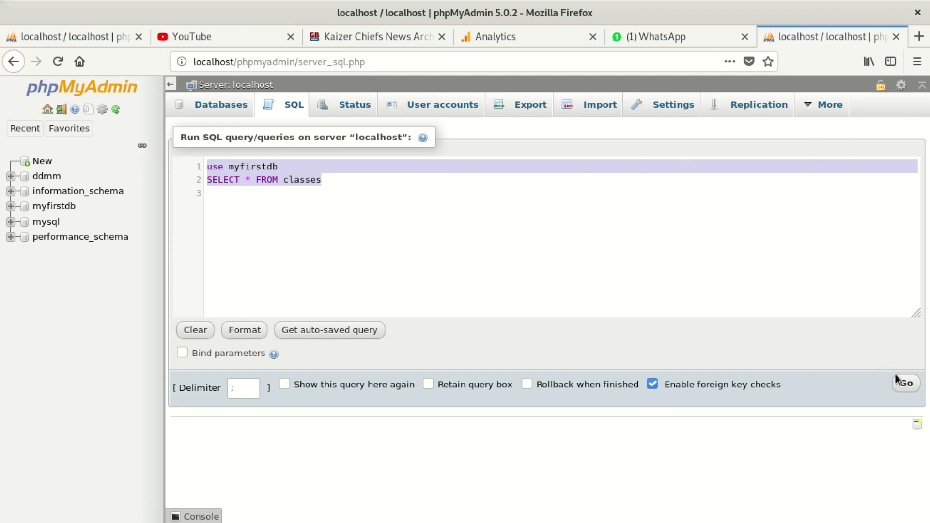
Run the two-line query, getting the #1064 syntax error, then go to the myfirstdb database
left_click(912, 387)
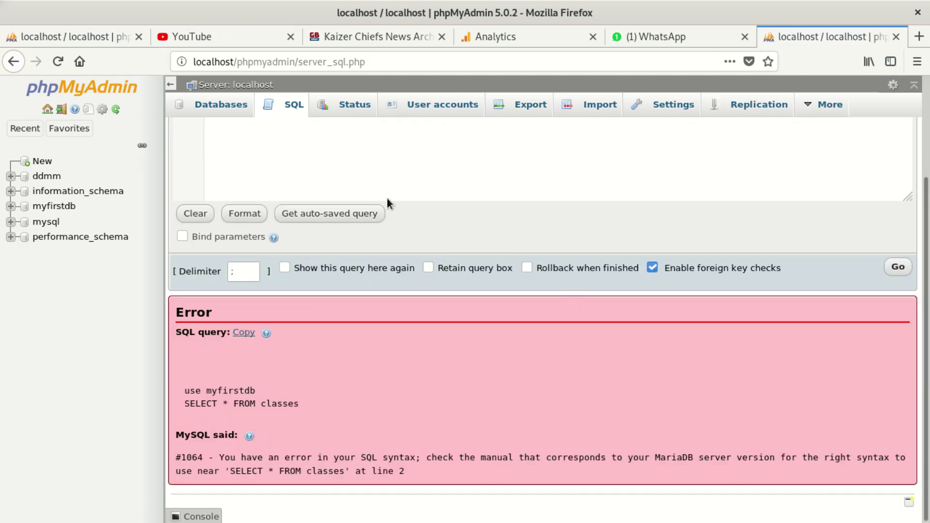
scroll(291, 142, "up", 1)
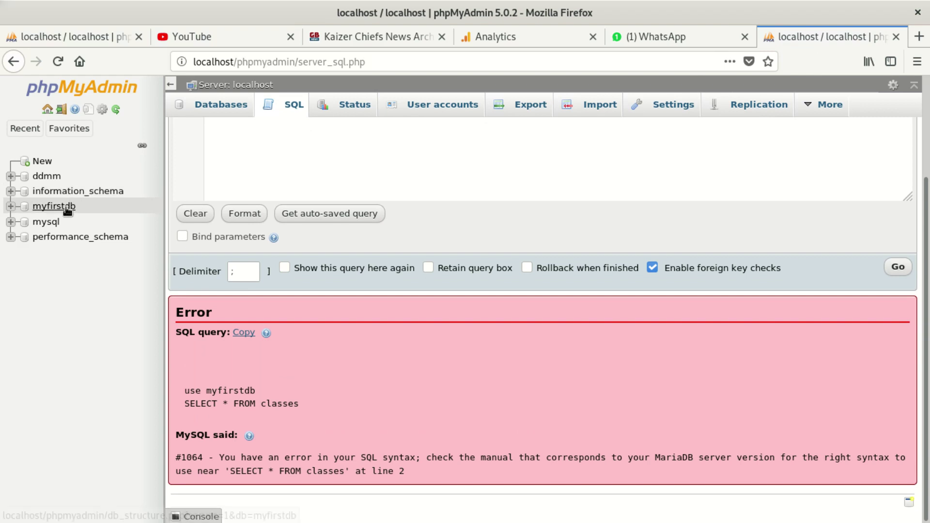
left_click(64, 206)
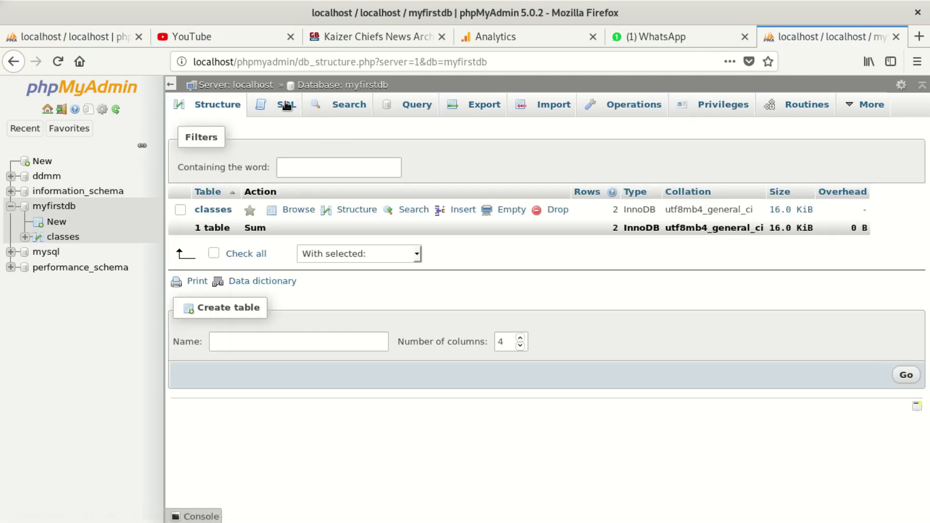
In myfirstdb's SQL editor, remove the use line and run SELECT * FROM classes, returning ClassB and ClassC
left_click(290, 106)
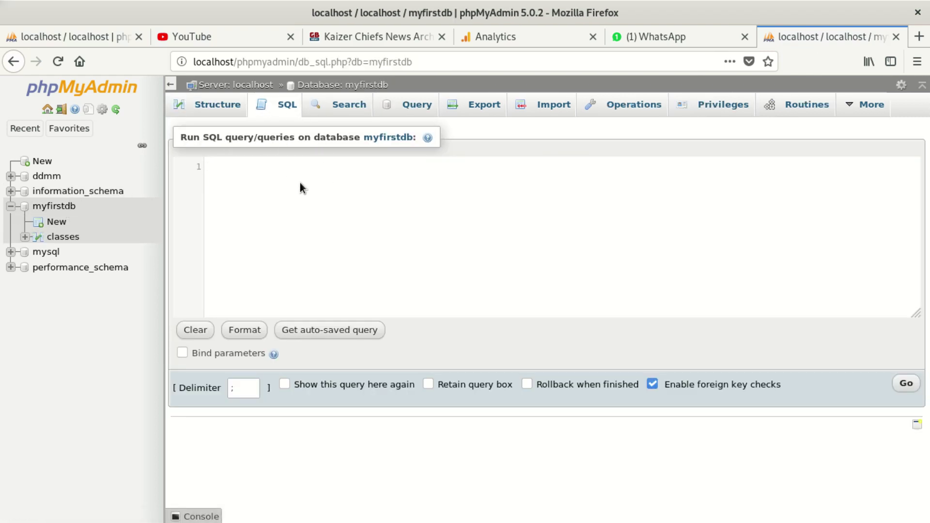
type("use myfirstdb SELECT * FROM classes")
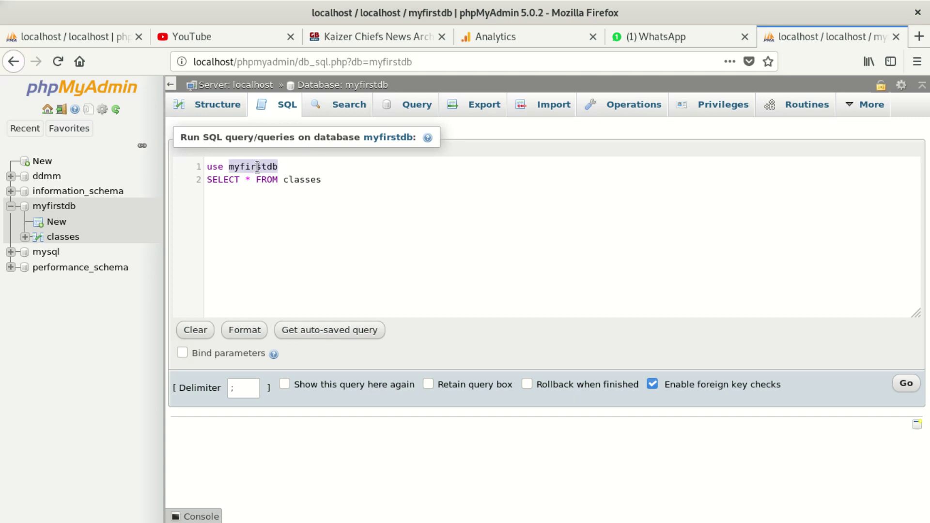
left_click_drag(282, 167, 167, 165)
key("BackSpace")
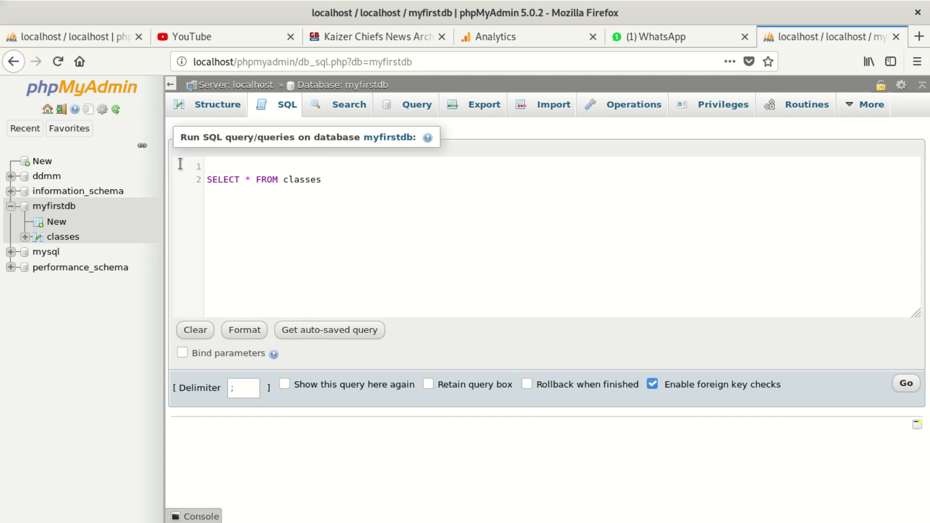
left_click_drag(341, 182, 175, 163)
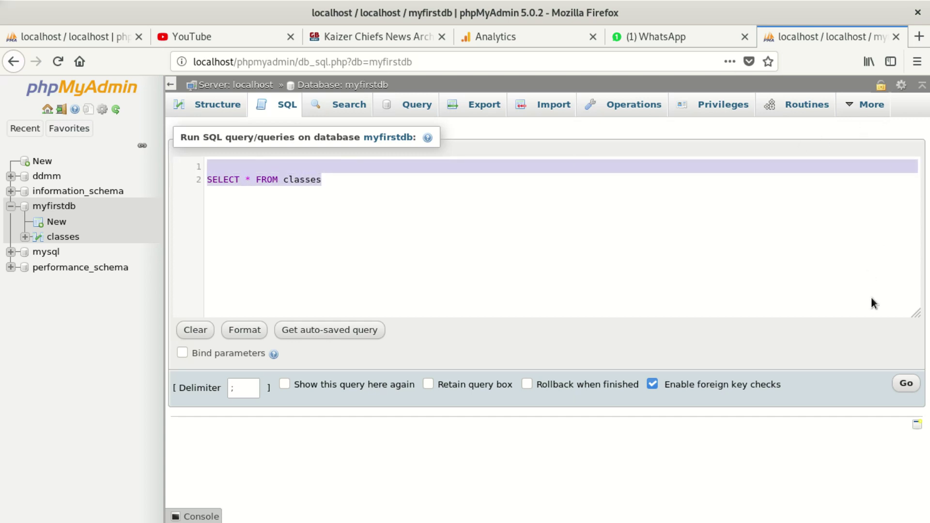
left_click(906, 384)
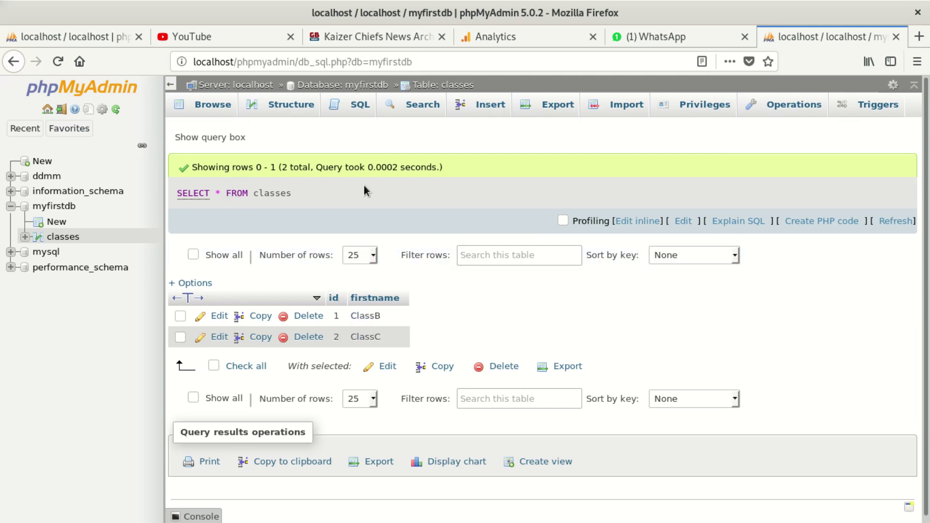
left_click(362, 102)
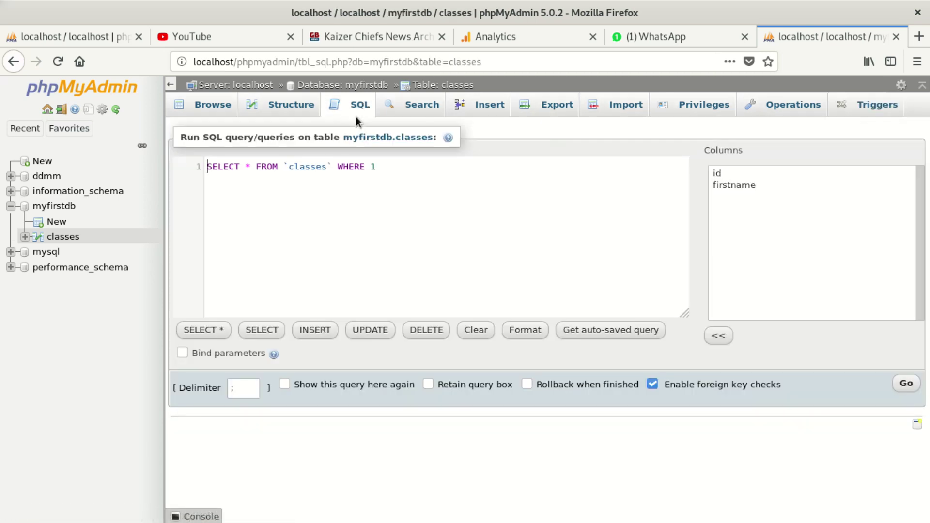
Replace the classes table's default query with the single statement USE myfirstdb
triple_click(301, 167)
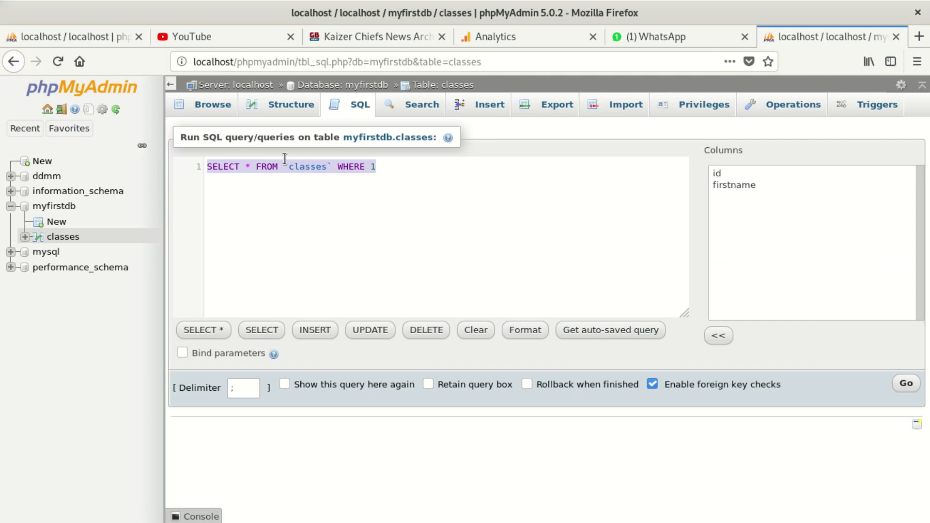
key("BackSpace")
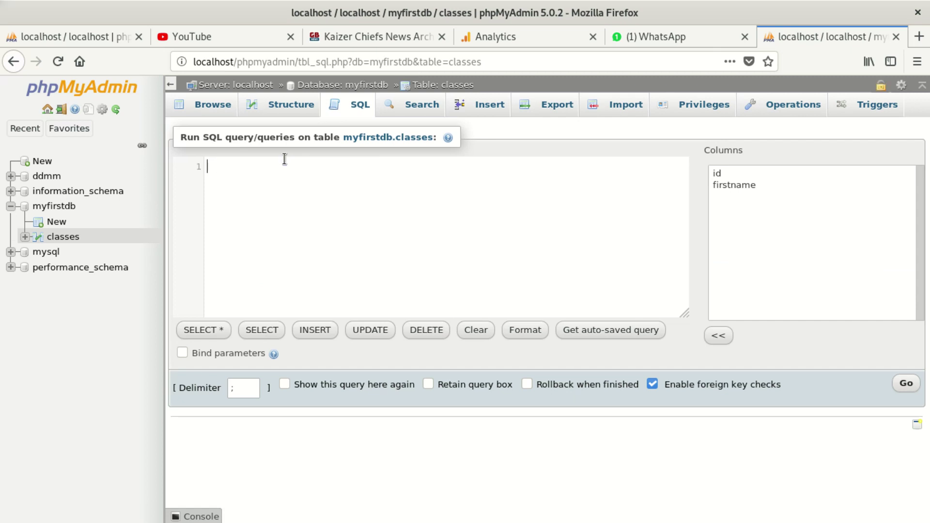
key("ctrl+v")
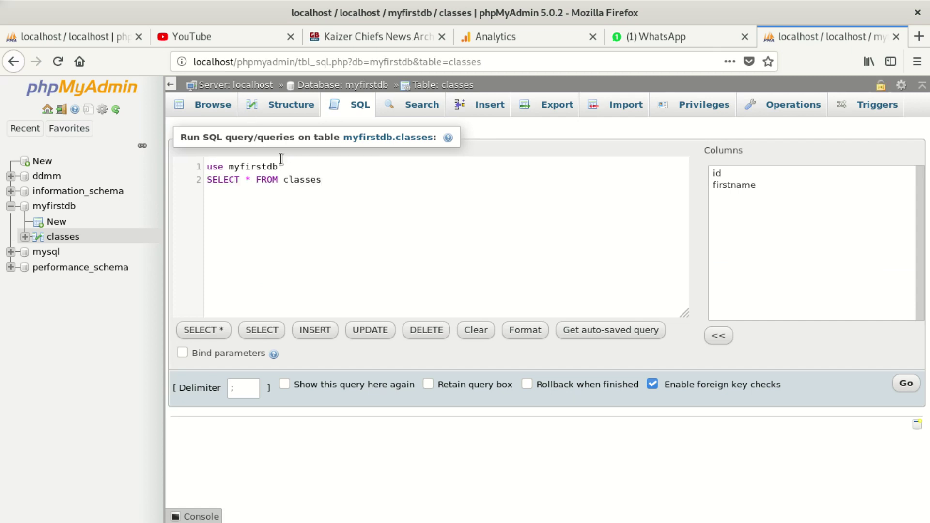
key("BackSpace")
key("BackSpace")
key("BackSpace")
key("BackSpace")
key("BackSpace")
key("BackSpace")
key("BackSpace")
key("BackSpace")
key("BackSpace")
key("BackSpace")
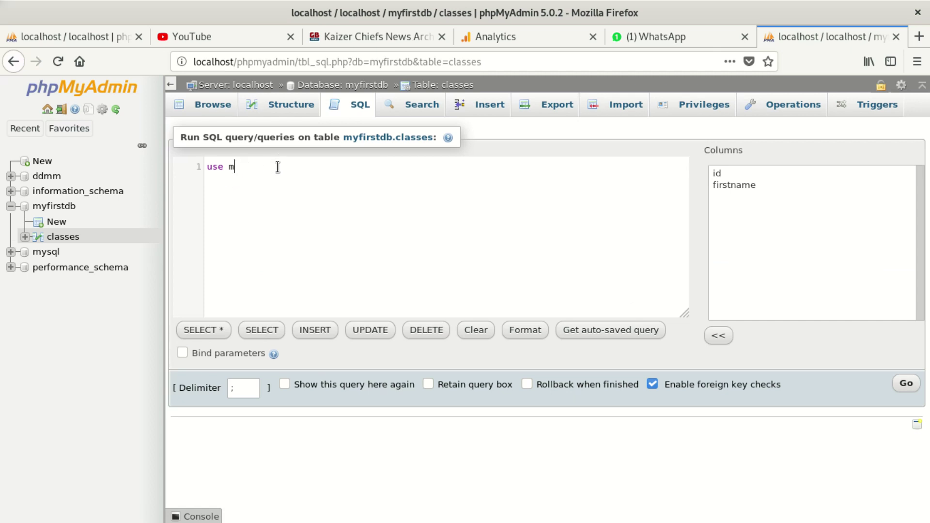
key("BackSpace")
key("BackSpace")
key("BackSpace")
key("BackSpace")
key("BackSpace")
type("u")
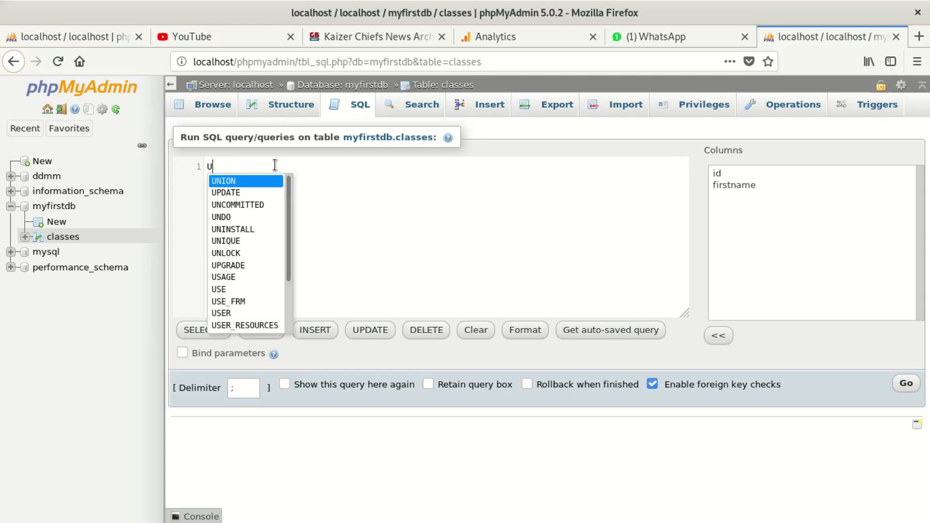
type("ser")
key("Return")
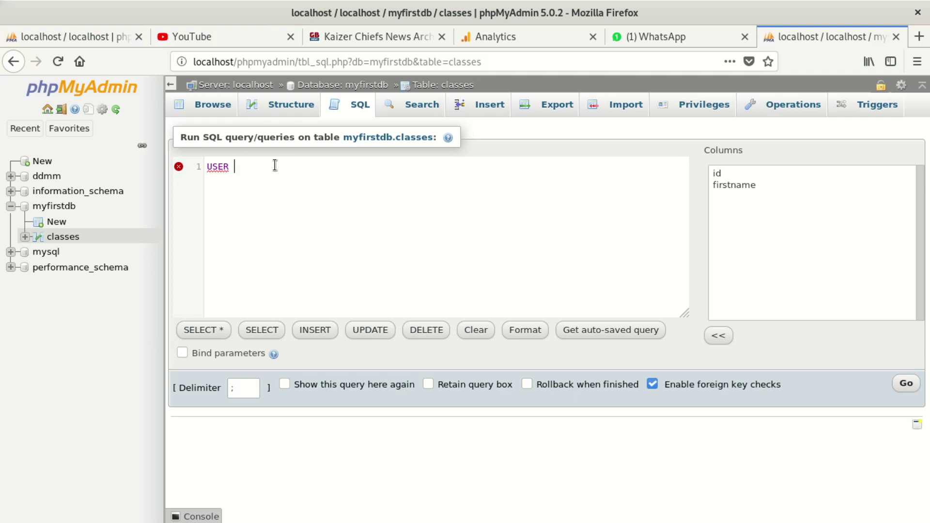
key("BackSpace")
type("MY")
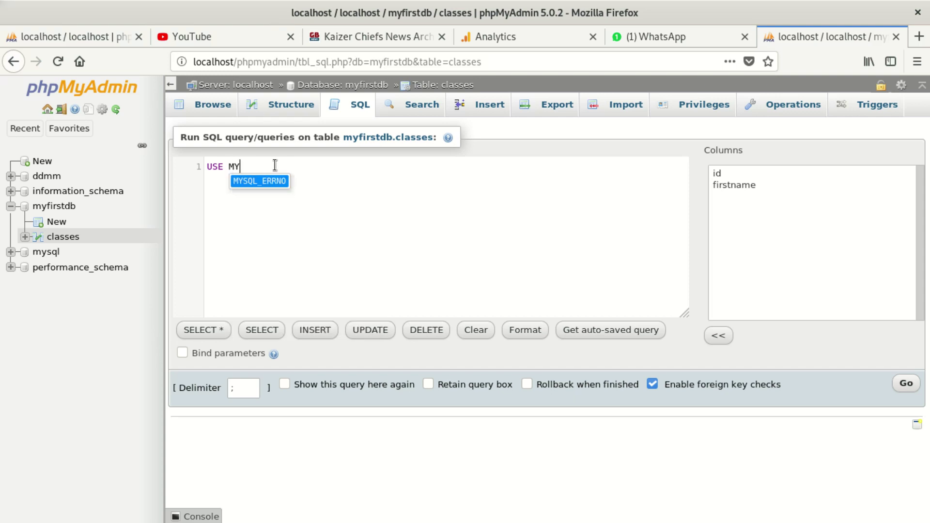
key("BackSpace")
key("BackSpace")
type("m")
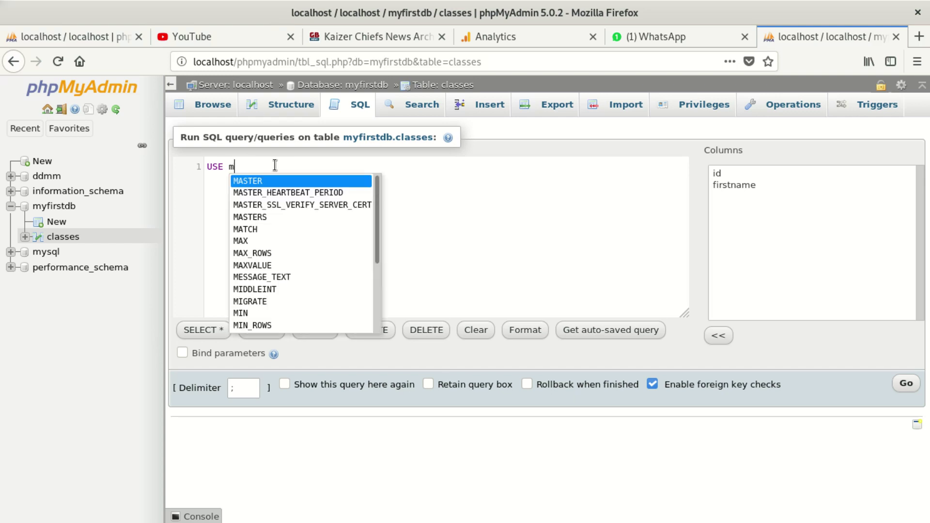
type("yfirst")
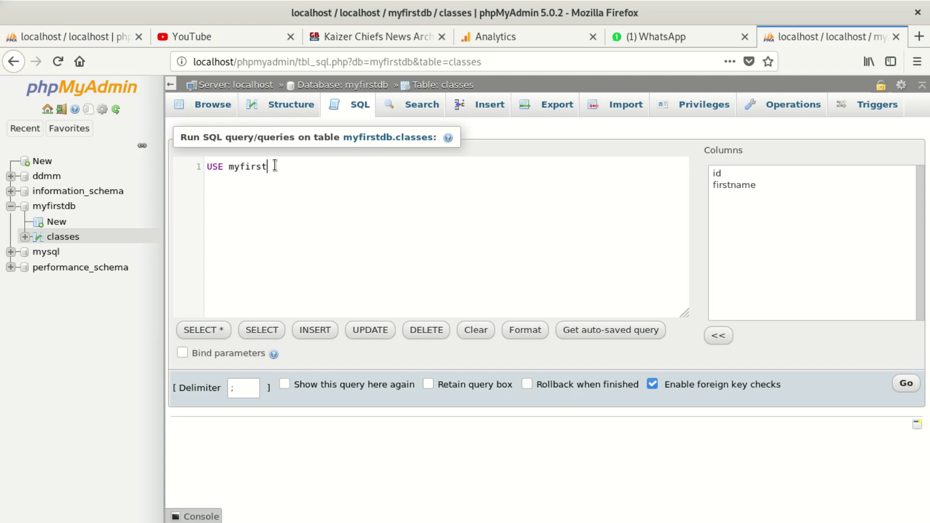
type("db")
Run USE myfirstdb successfully with an empty result, then return to the classes query editor and select its default text
left_click(906, 385)
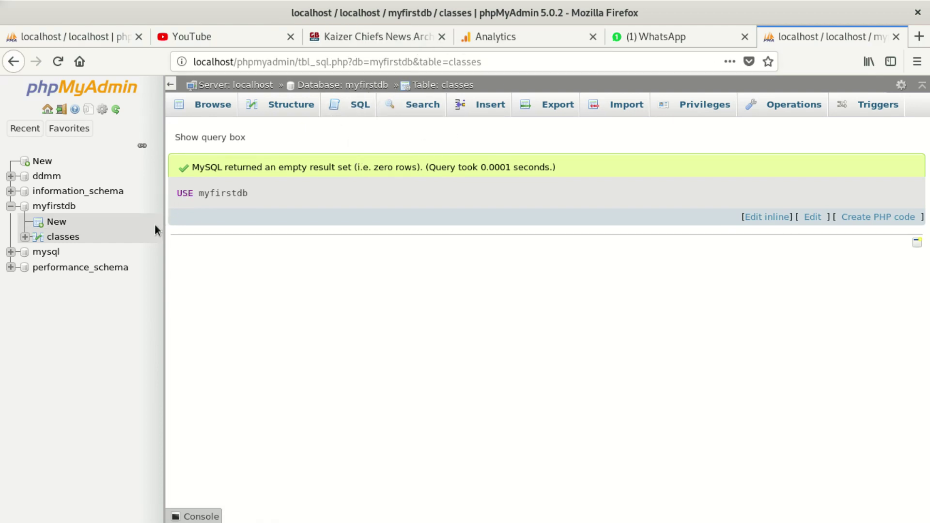
left_click(344, 107)
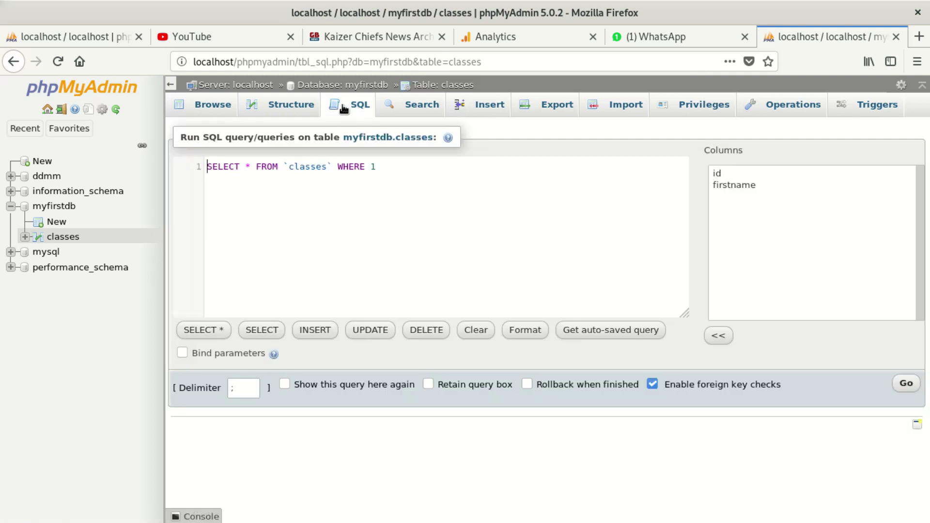
left_click_drag(403, 168, 166, 155)
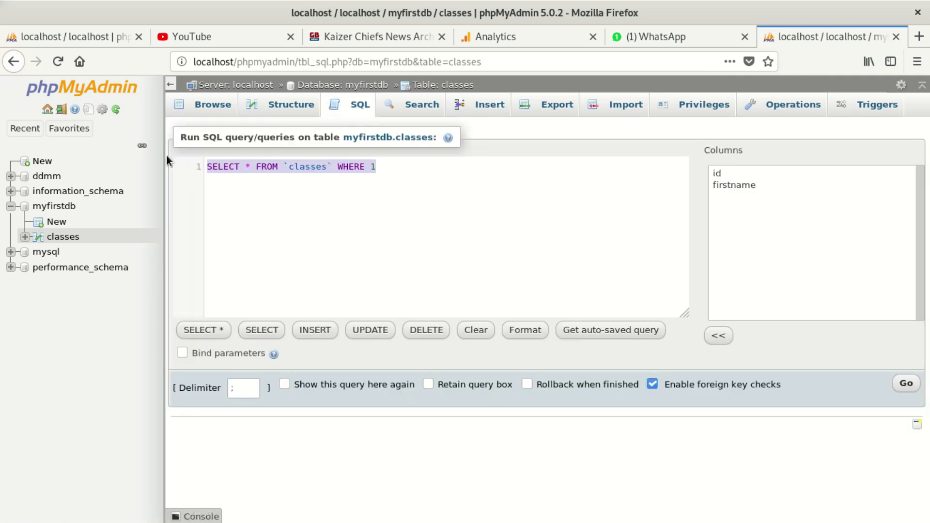
Close the phpMyAdmin tab and load localhost/phpmyadmin again in a new tab
left_click(896, 36)
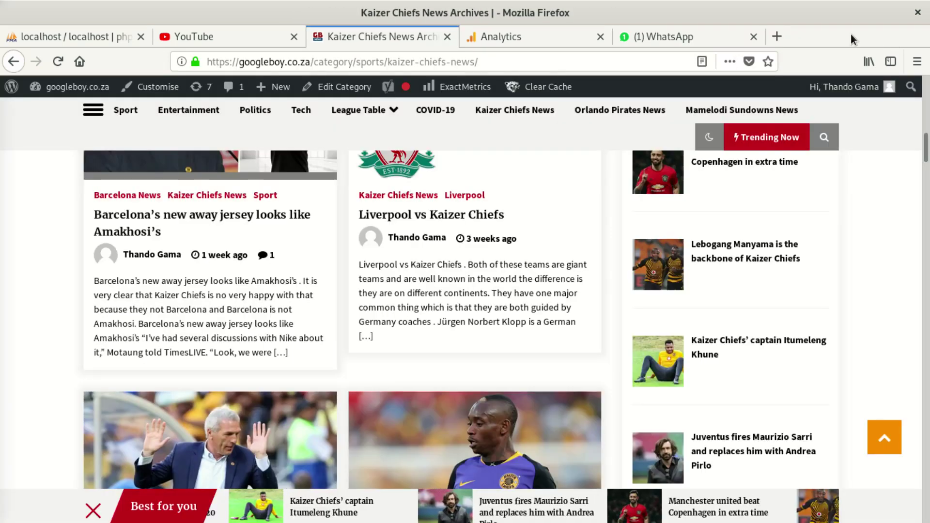
left_click(780, 35)
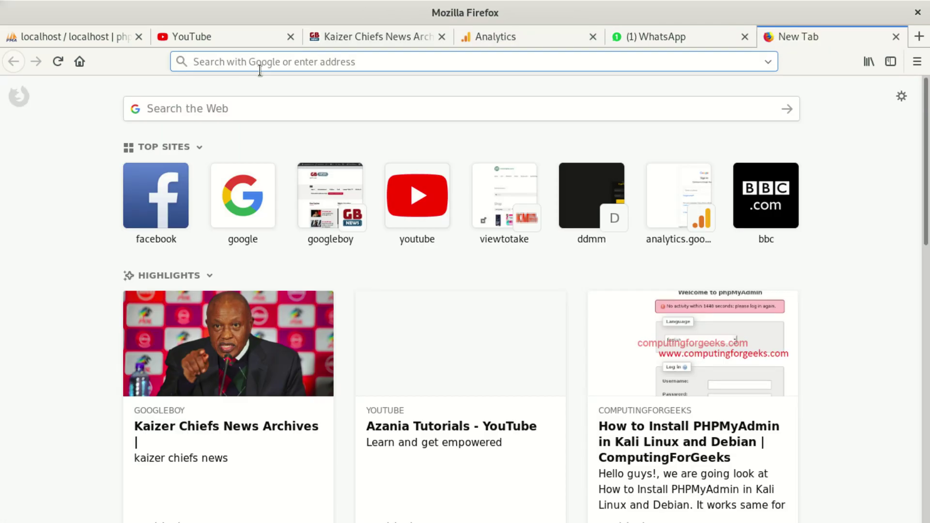
type("my")
key("BackSpace")
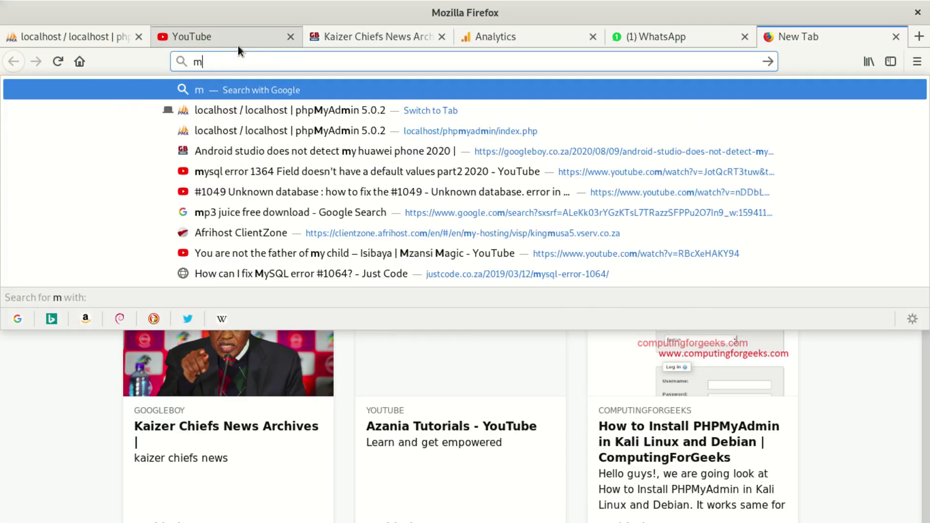
key("BackSpace")
type("lo")
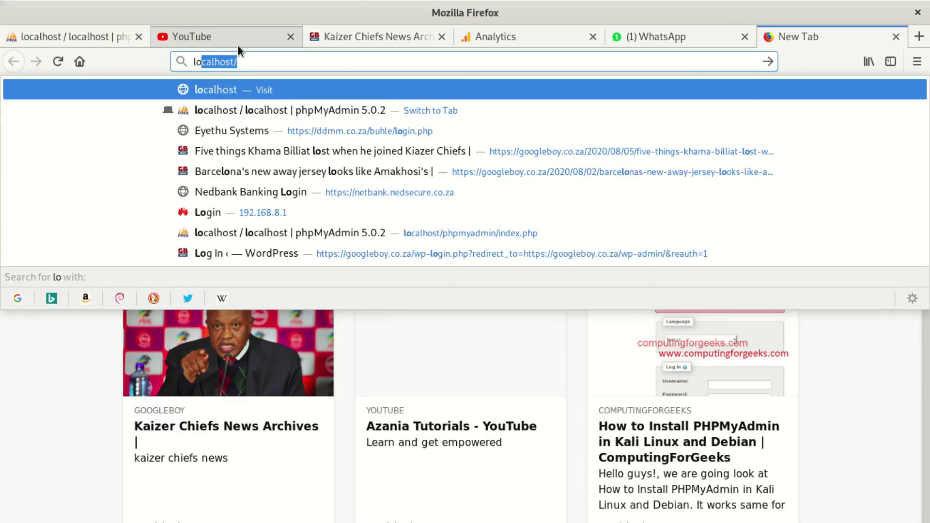
key("Escape")
type("m")
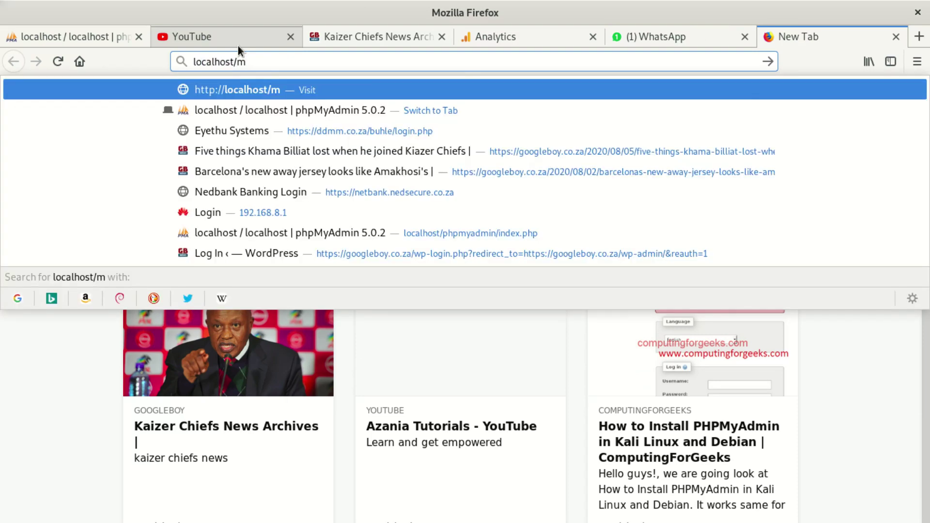
key("BackSpace")
type("m")
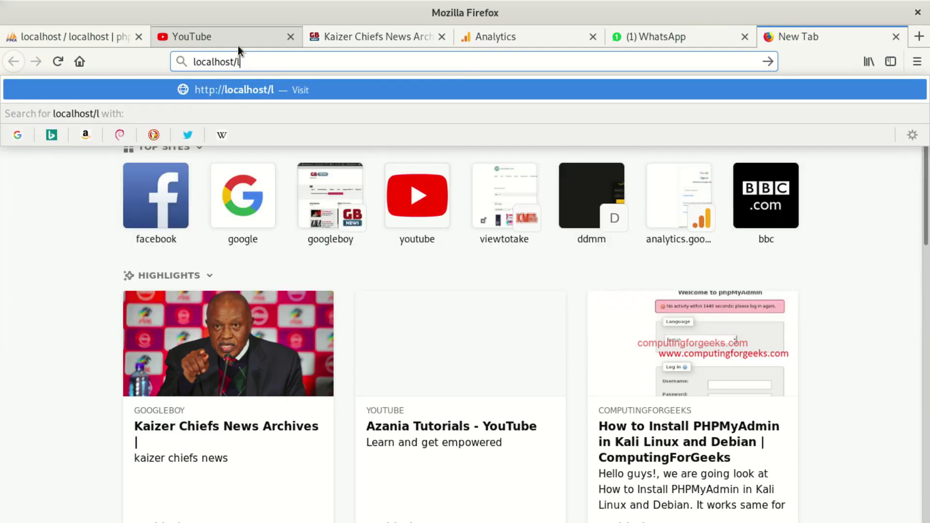
key("BackSpace")
type("phpmyadmin/")
key("Return")
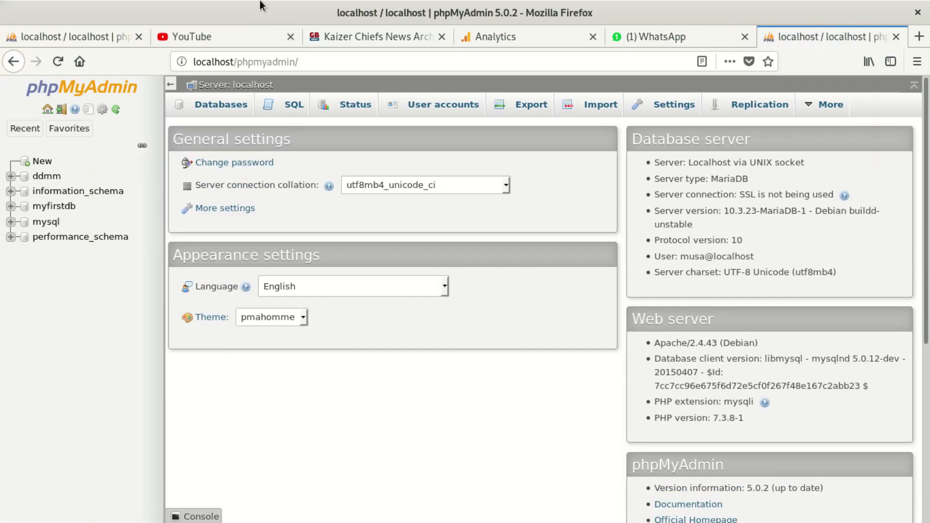
Paste the copied two-line query into the server-wide SQL editor
left_click(294, 105)
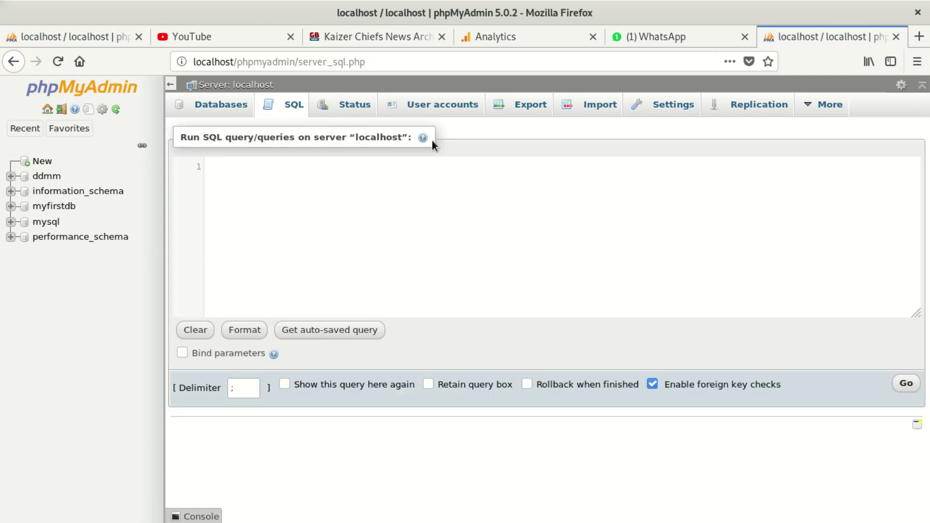
right_click(326, 181)
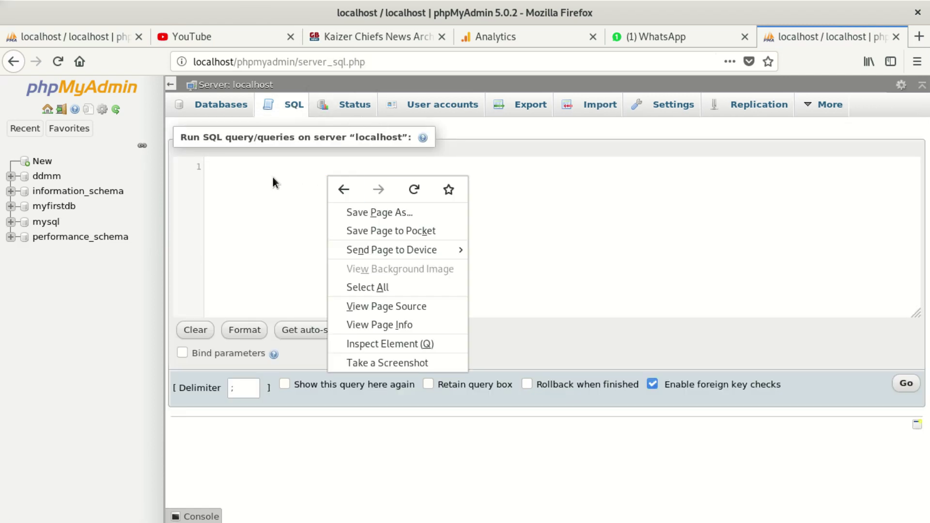
left_click(254, 169)
right_click(254, 169)
left_click(219, 168)
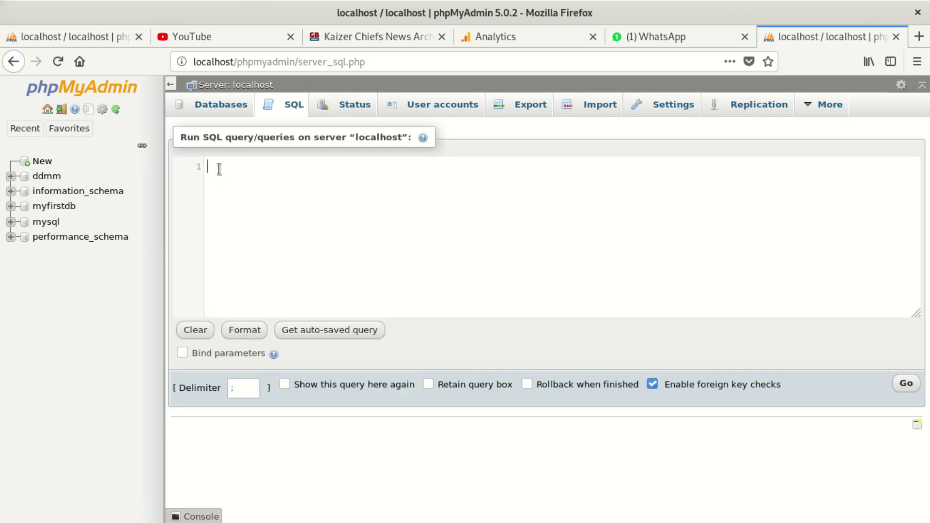
type("use myfirstdb SELECT * FROM classes")
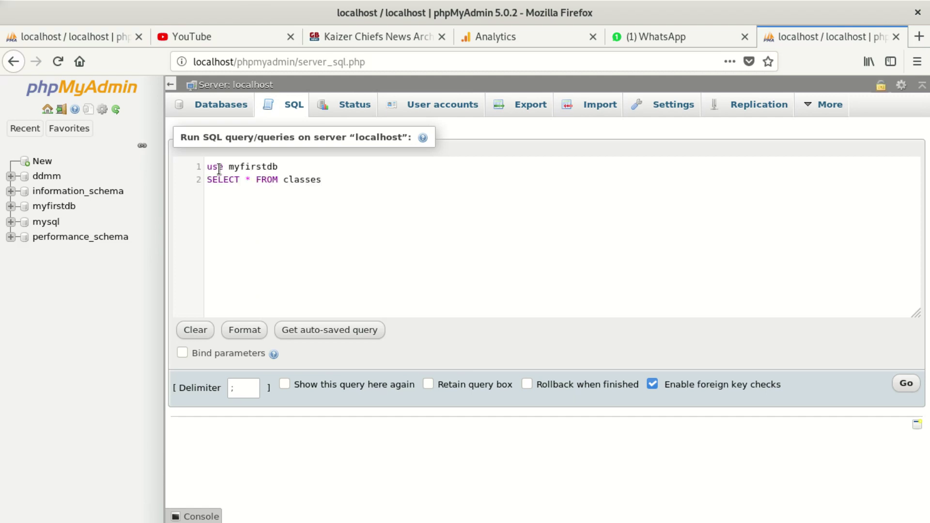
Change the statement to use myfirstdb0, drop the SELECT line and run it, getting #1049 Unknown database
left_click(284, 172)
type("0")
left_click(322, 180)
key("ctrl+a")
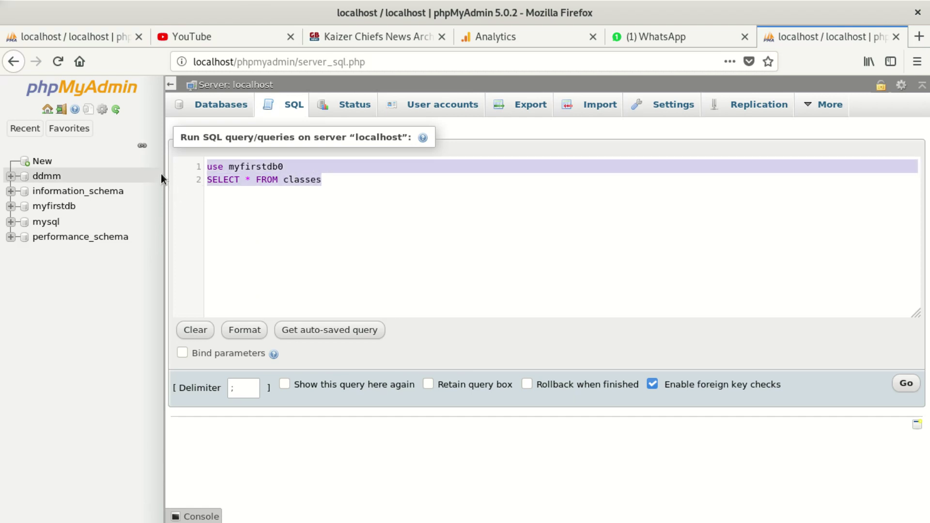
triple_click(255, 179)
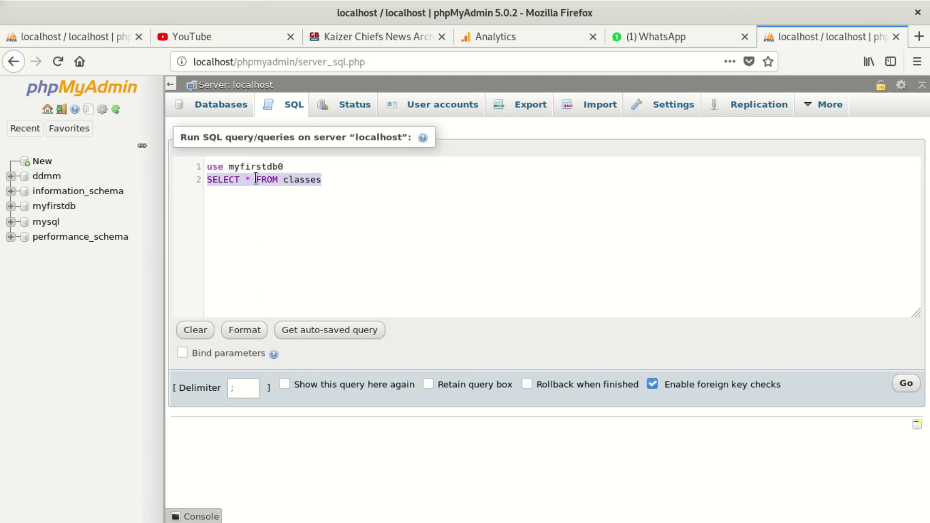
key("BackSpace")
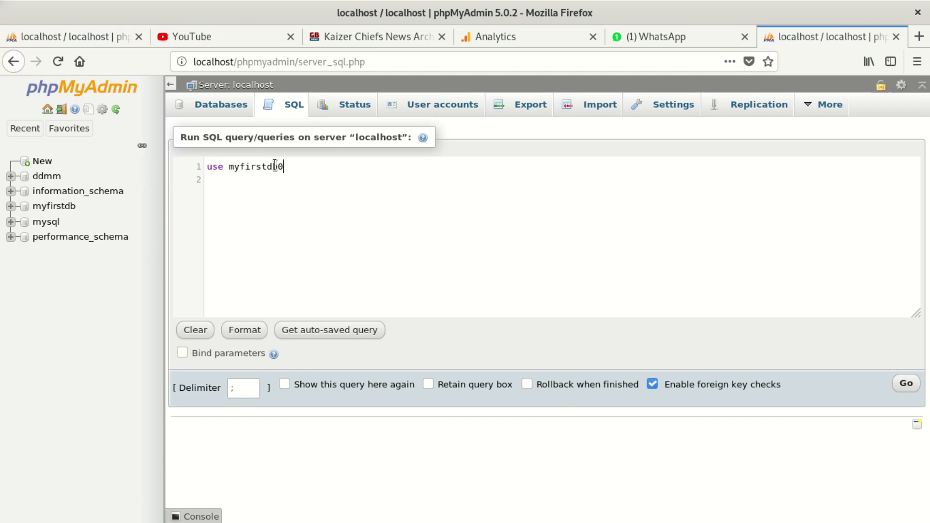
left_click_drag(283, 166, 204, 164)
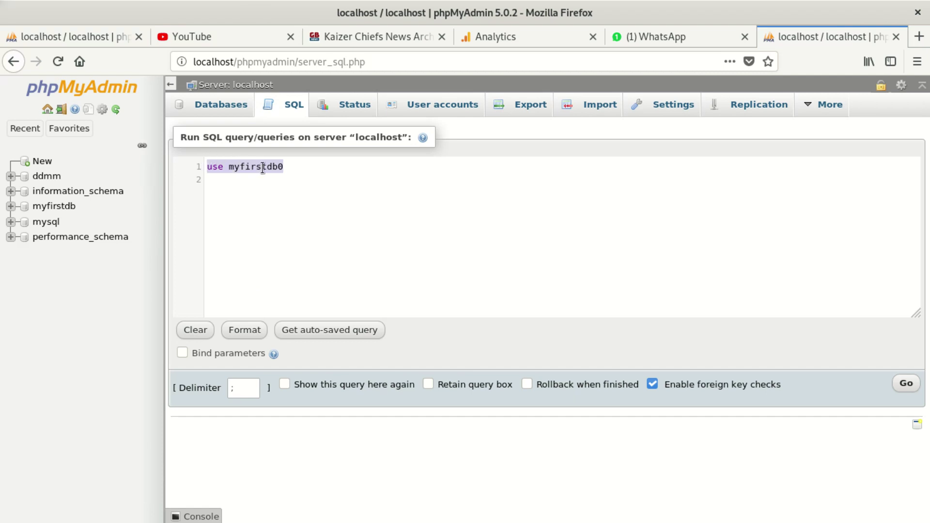
left_click(903, 382)
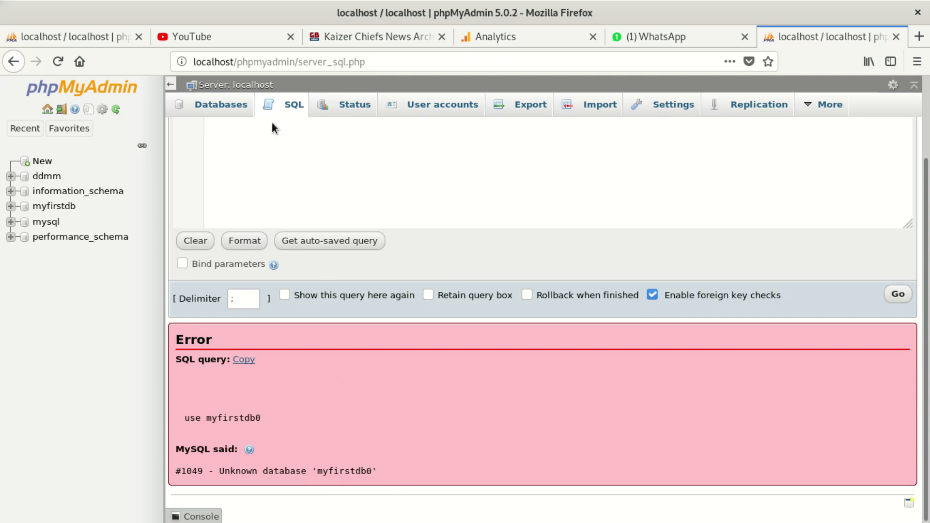
Reload the SQL page to get an empty server-wide query editor
left_click(294, 104)
right_click(265, 170)
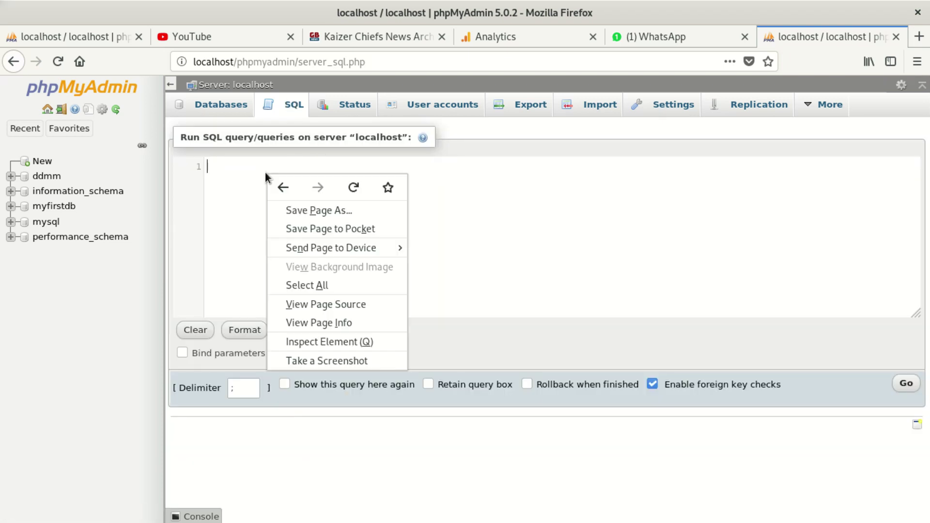
left_click(238, 170)
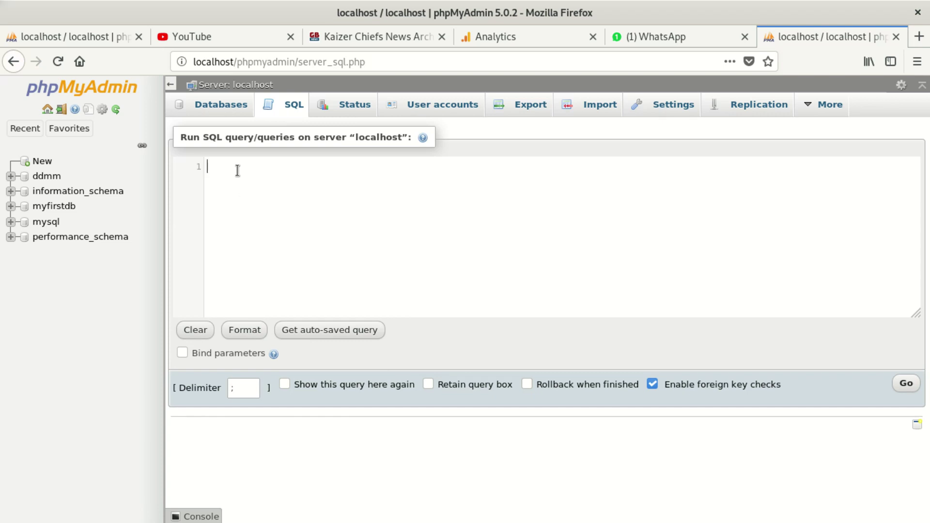
Paste the query and trim it down to the correctly spelled single statement use myfirstdb
type("use myfirstdb SELECT * FROM classes")
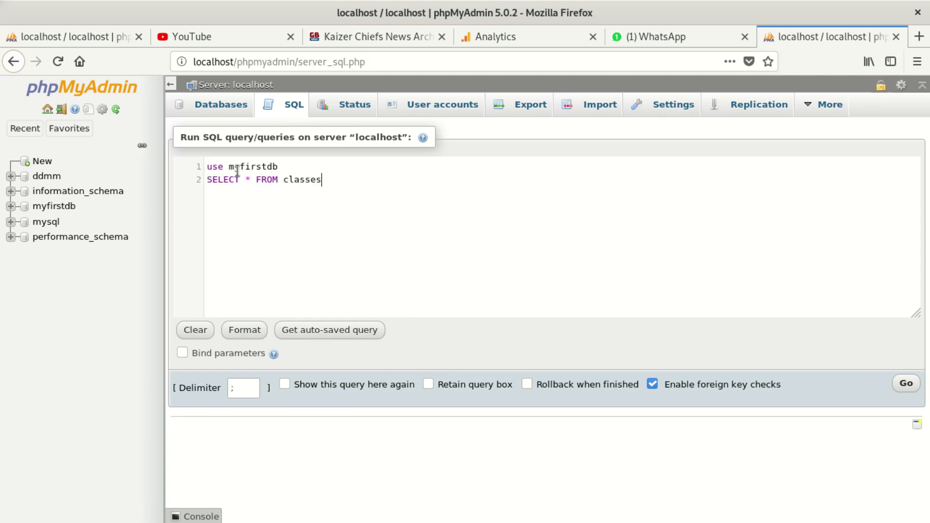
key("BackSpace")
key("BackSpace")
key("BackSpace")
key("BackSpace")
key("BackSpace")
key("BackSpace")
key("BackSpace")
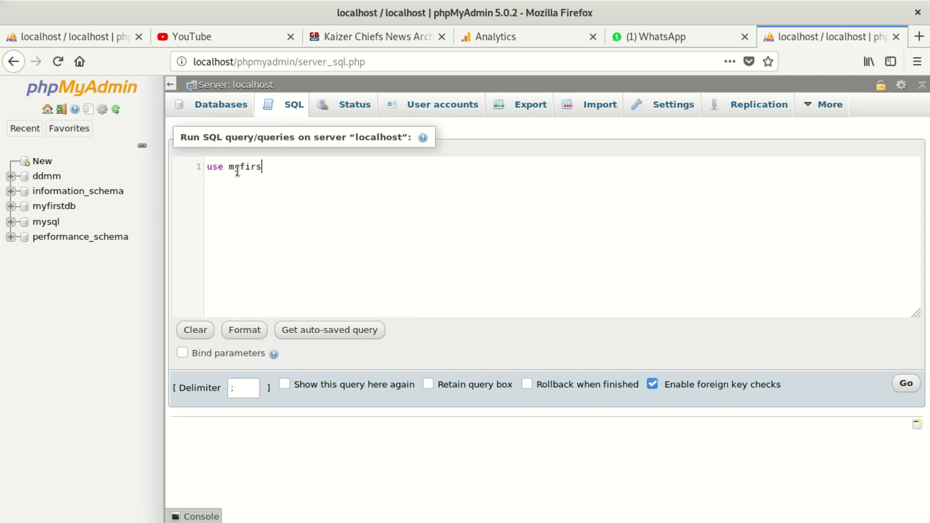
type("tbd")
key("BackSpace")
key("BackSpace")
type("db")
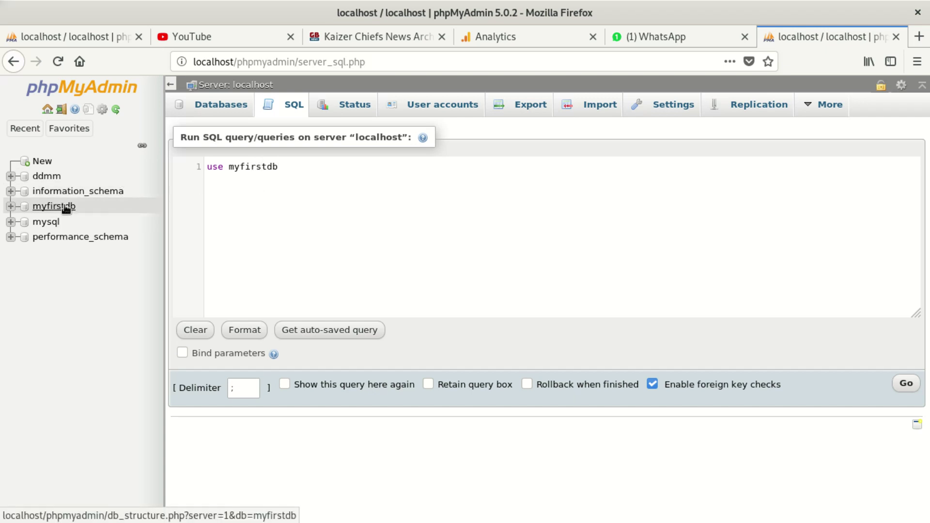
Leave the unsaved query for myfirstdb's table listing, then switch to the Google Analytics browser tab
left_click(64, 210)
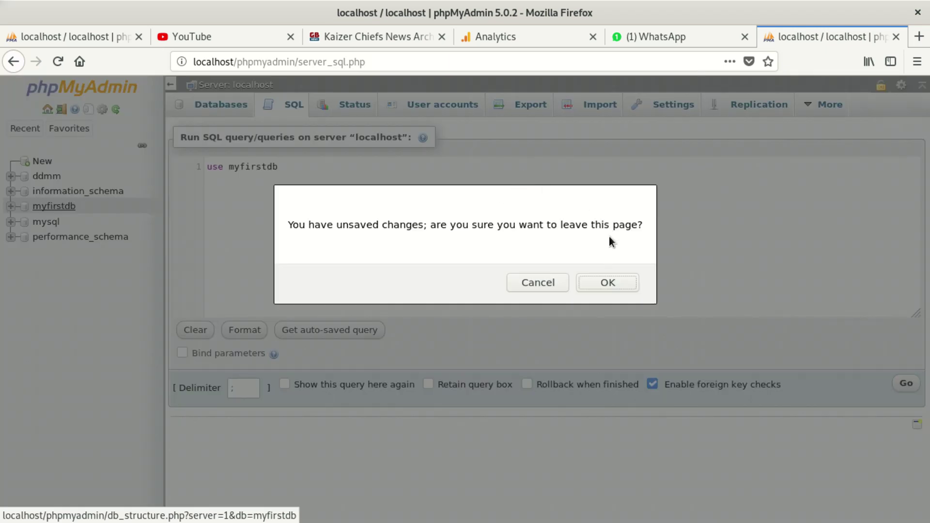
left_click(597, 287)
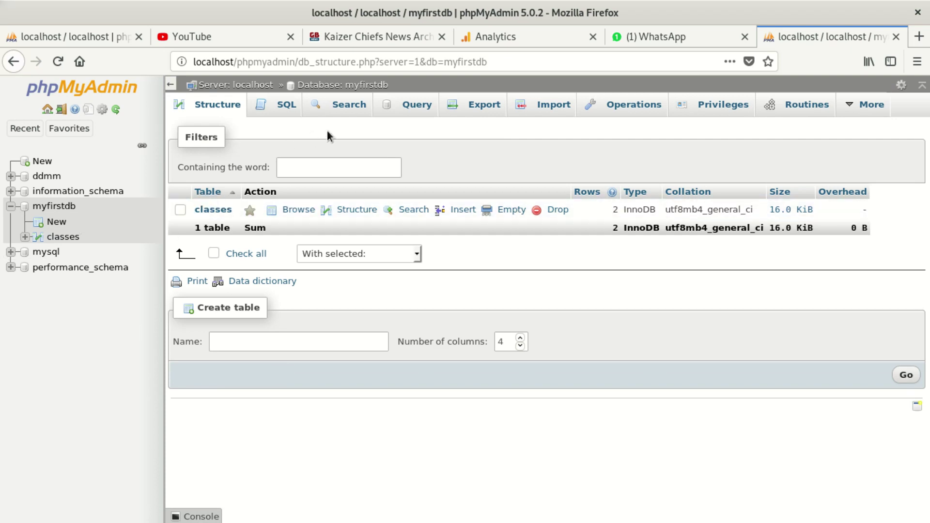
left_click(512, 41)
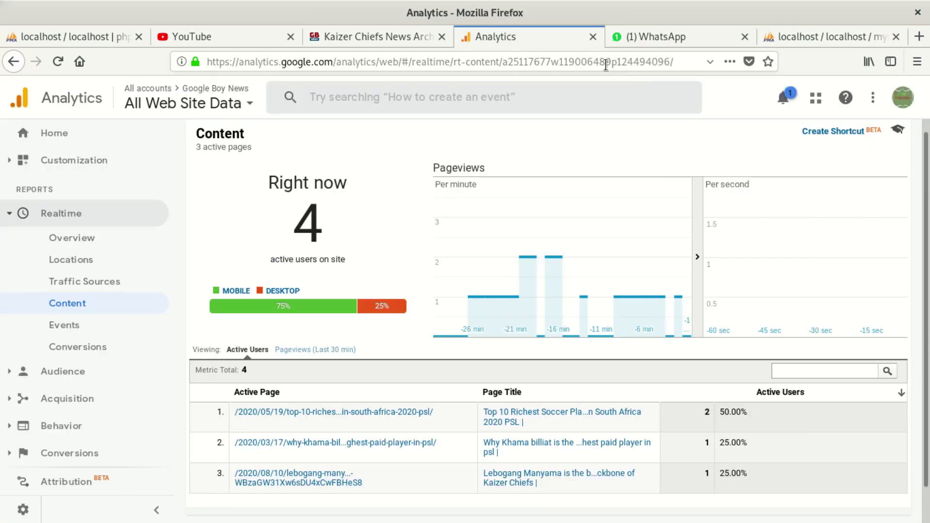